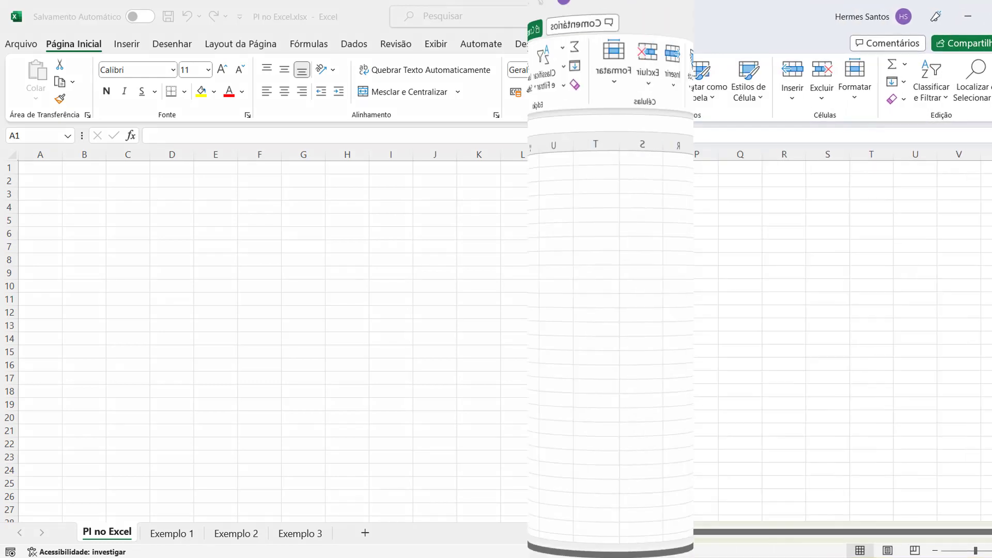
# Enter the formula =PI() in cell D5 of the blank PI no Excel sheet.
pyautogui.click(33, 197)
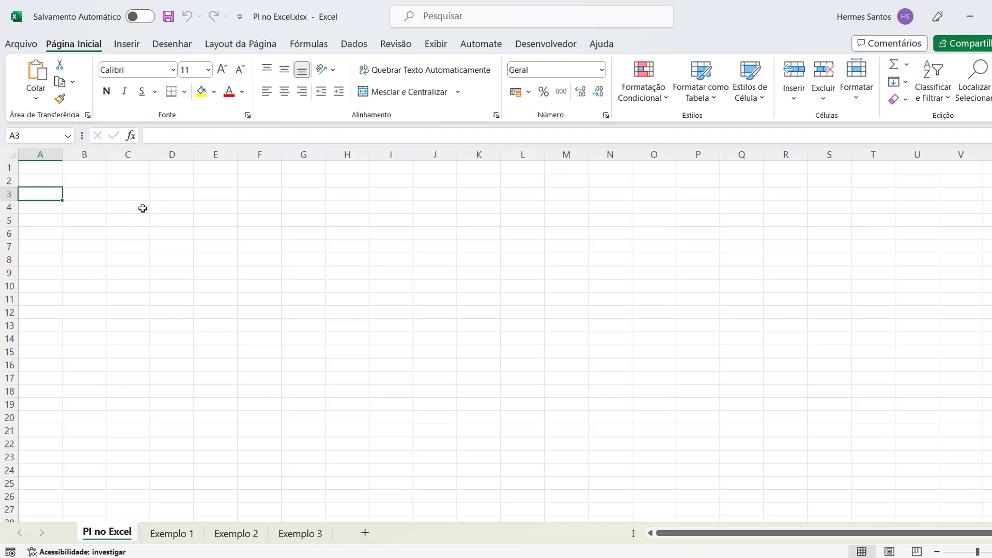
pyautogui.click(175, 224)
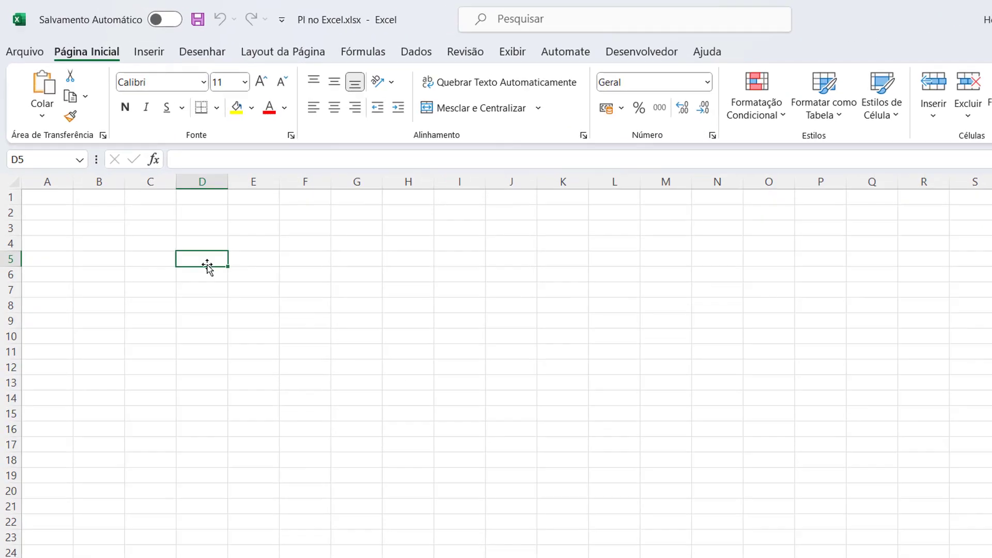
pyautogui.doubleClick(209, 262)
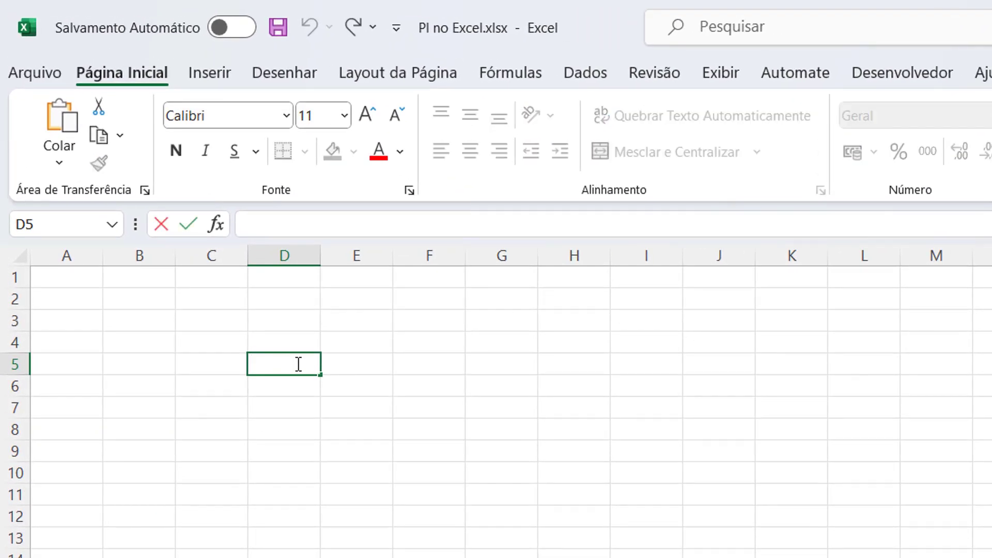
pyautogui.write('=')
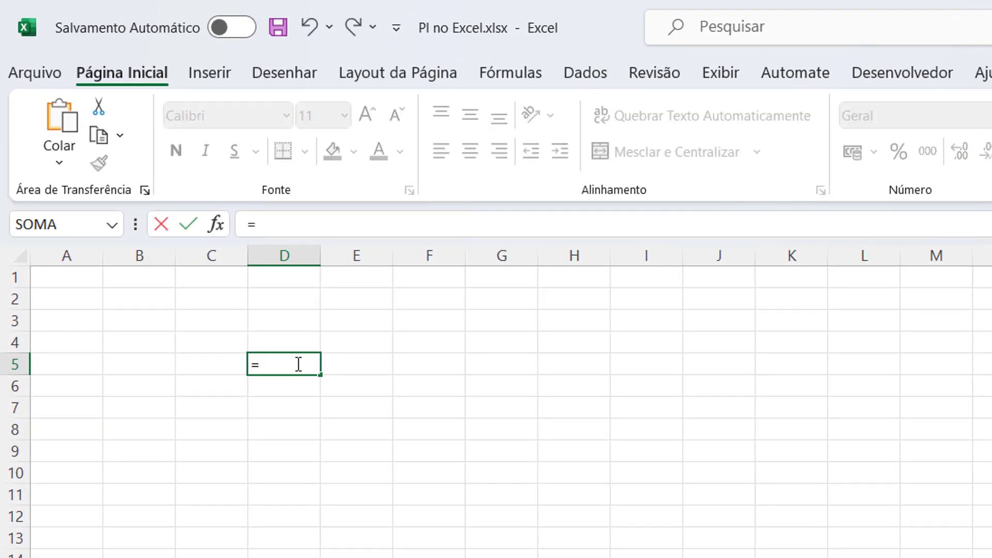
pyautogui.write('pi()')
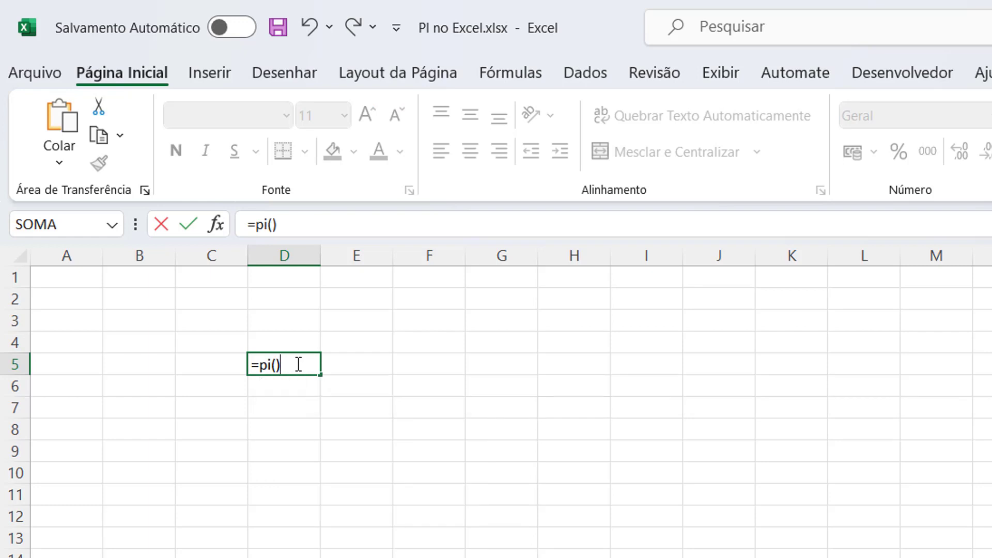
pyautogui.press('Return')
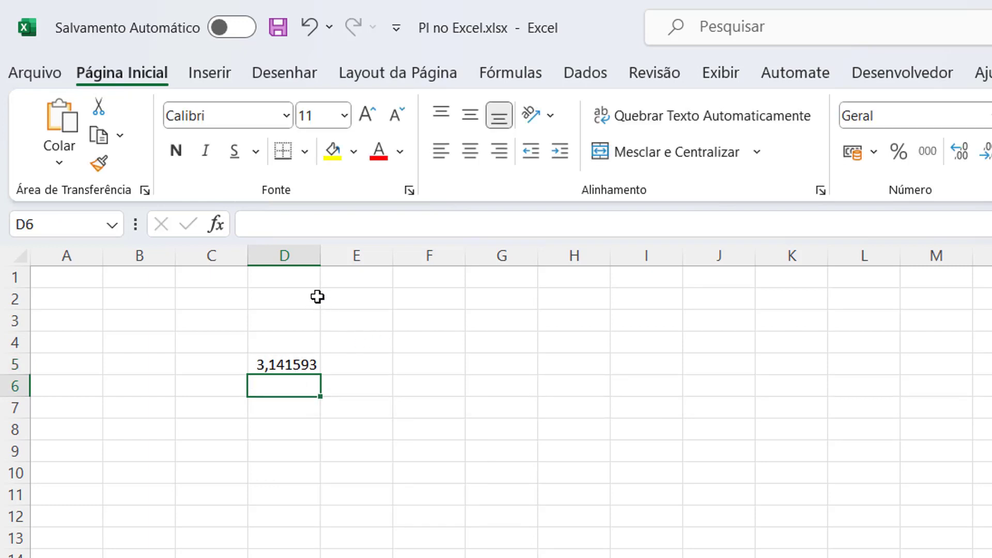
# Widen column D to show more decimals of pi in D5, and narrow the column slightly.
pyautogui.moveTo(325, 256); pyautogui.dragTo(444, 288)
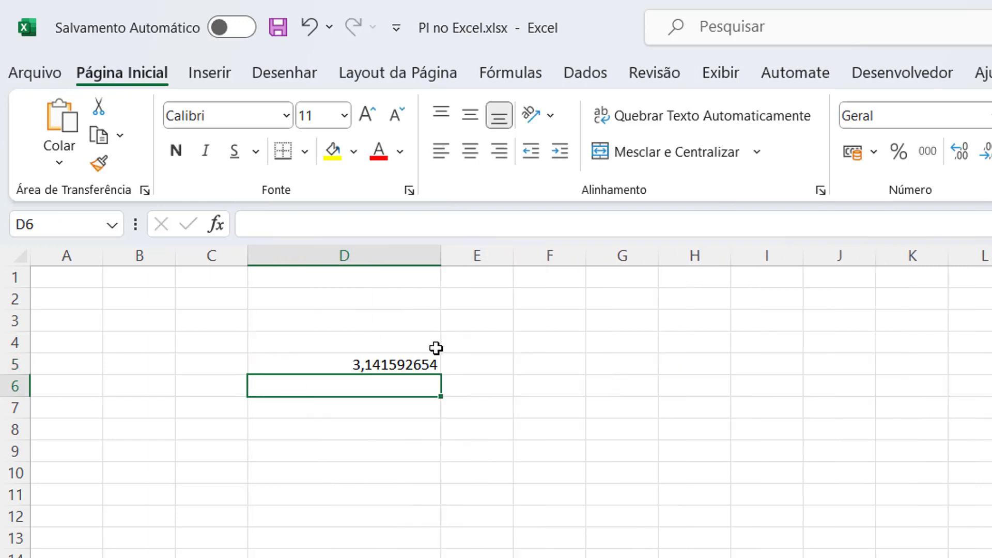
pyautogui.click(396, 364)
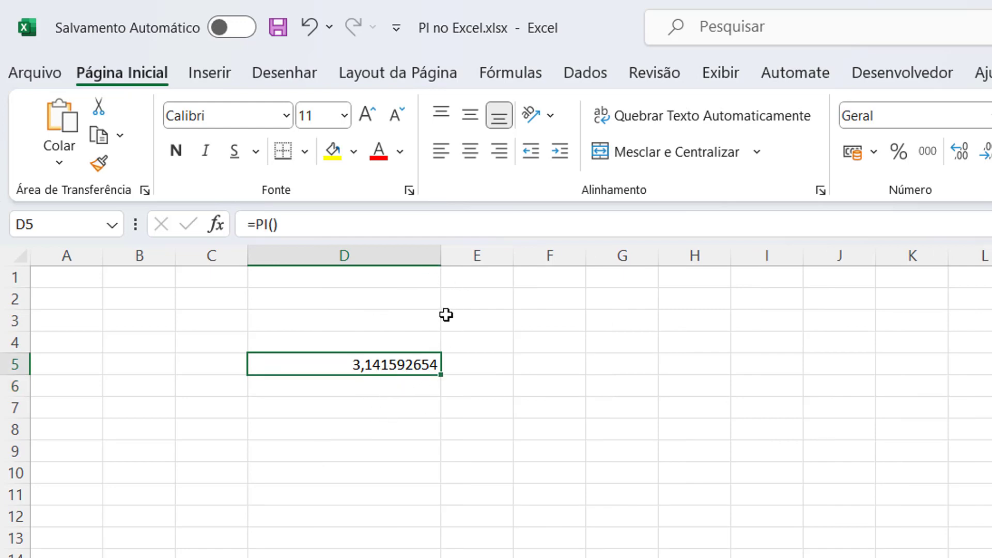
pyautogui.moveTo(438, 255); pyautogui.dragTo(403, 257)
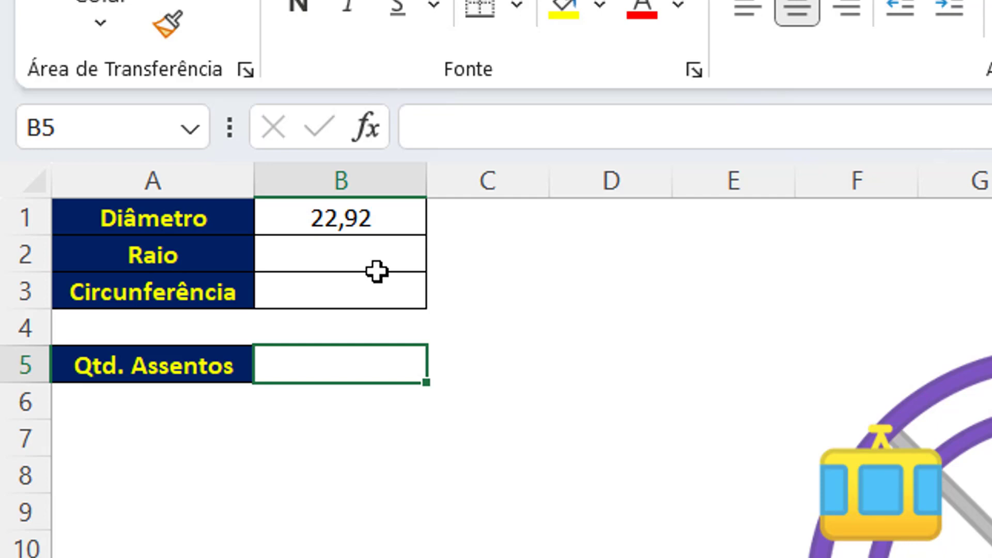
# Calculate the radius in cell B2 by halving the diameter with the formula =B1/2.
pyautogui.click(335, 221)
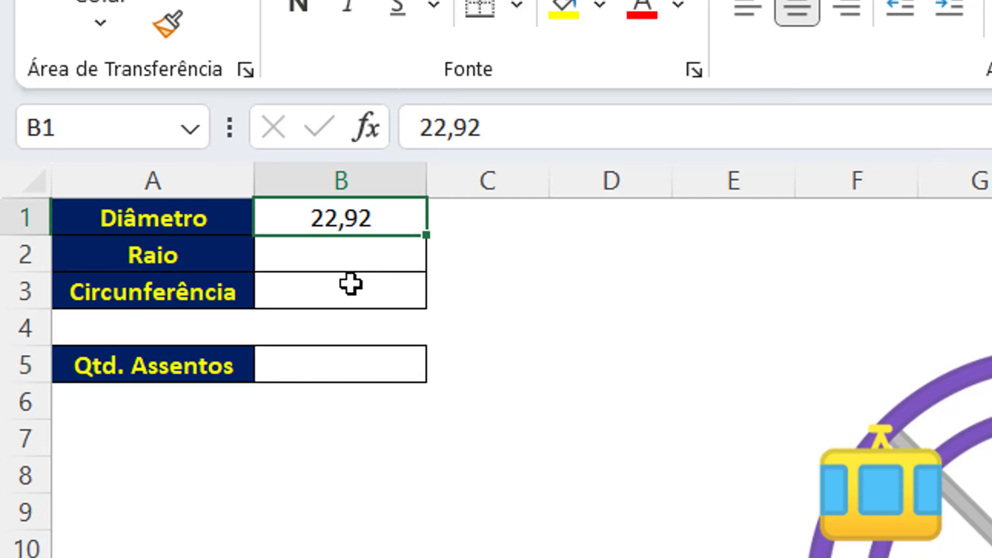
pyautogui.click(316, 259)
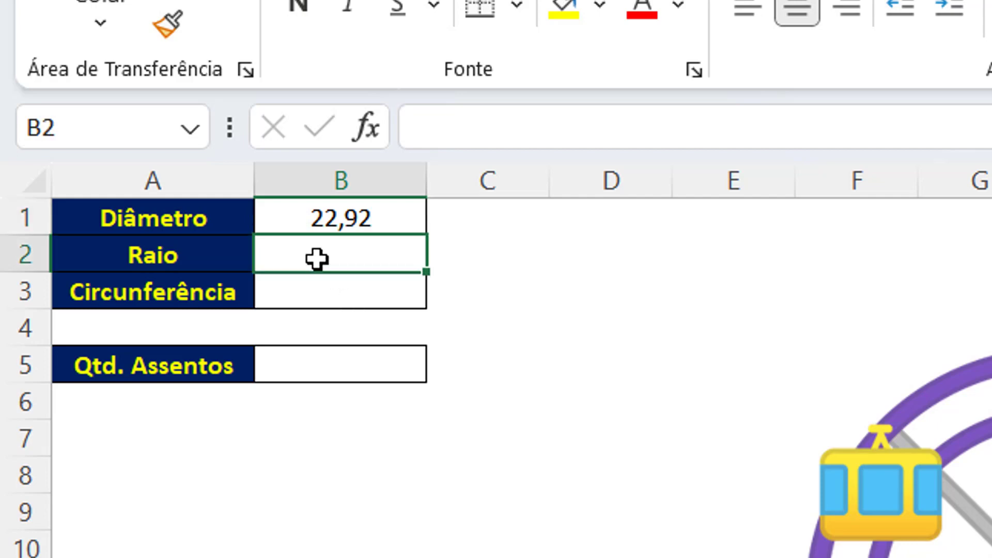
pyautogui.write('=')
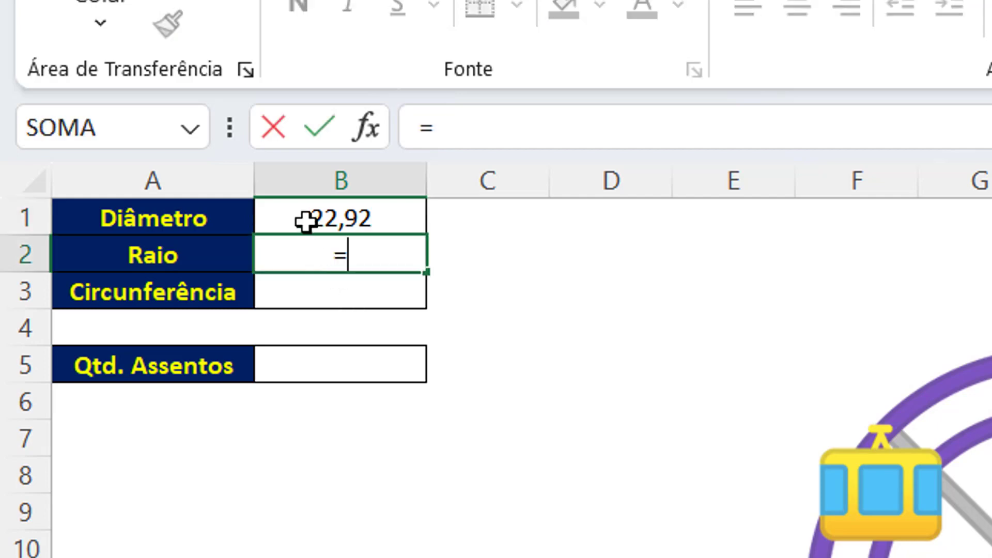
pyautogui.click(307, 221)
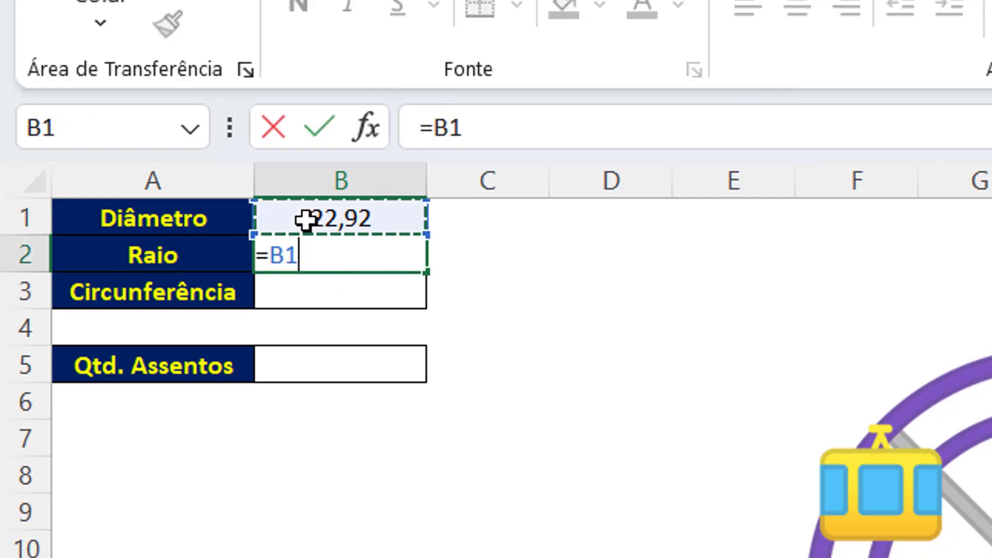
pyautogui.write('/2')
pyautogui.press('Return')
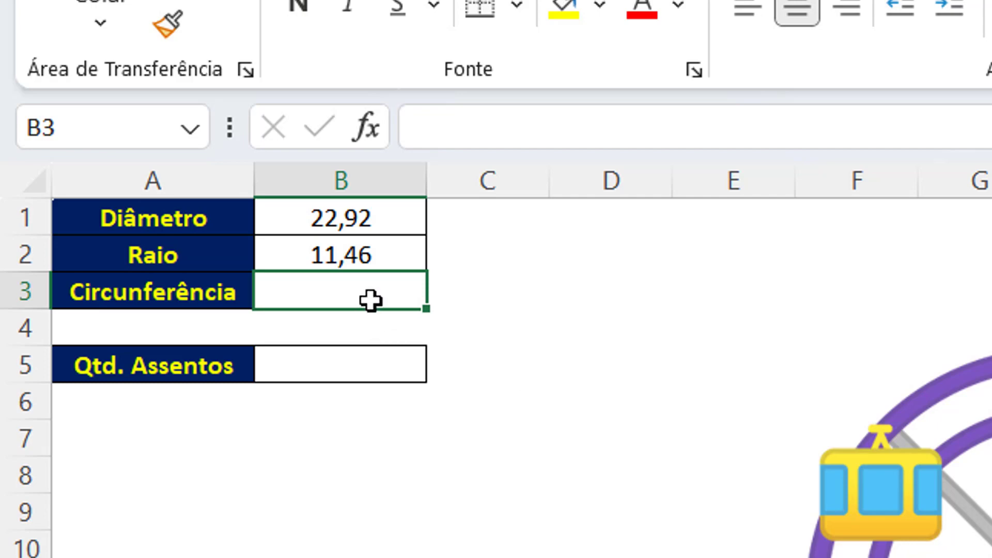
# Calculate the circumference in cell B3 with the formula =2*PI()*B2.
pyautogui.write('=')
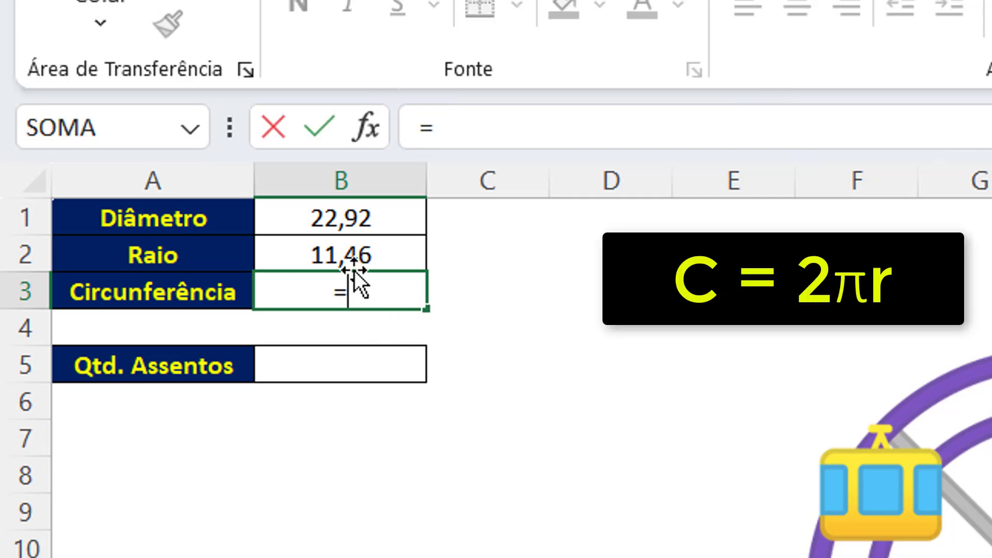
pyautogui.write('2')
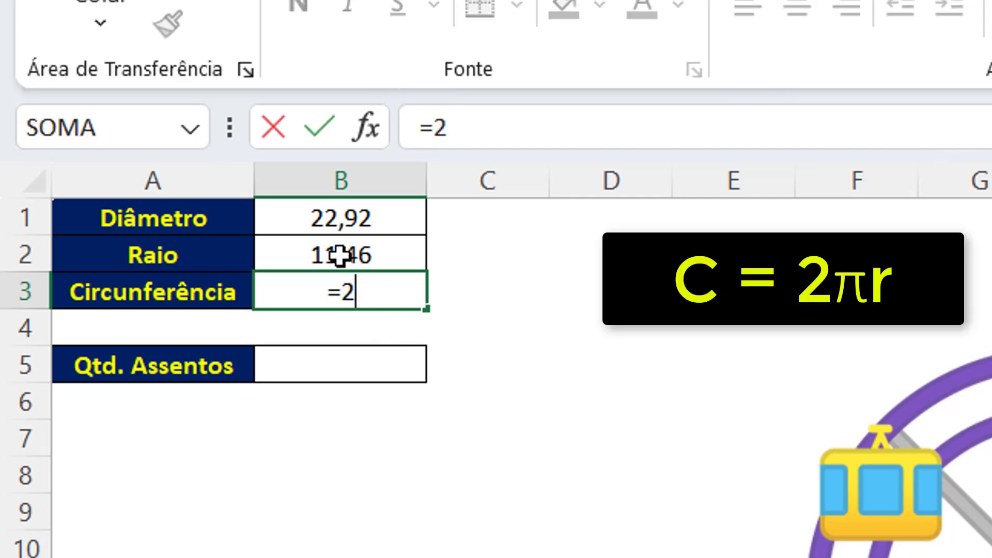
pyautogui.write('*pi')
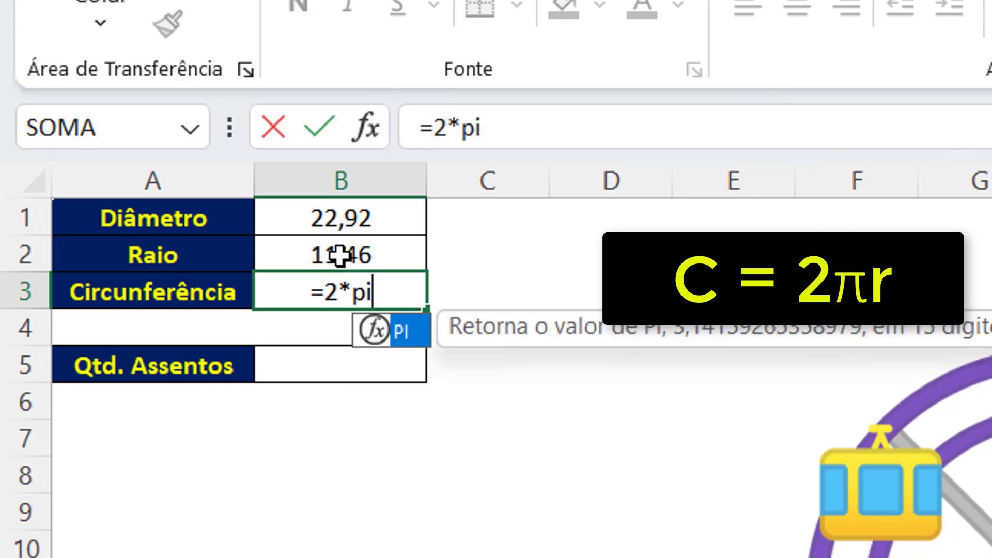
pyautogui.write('()*')
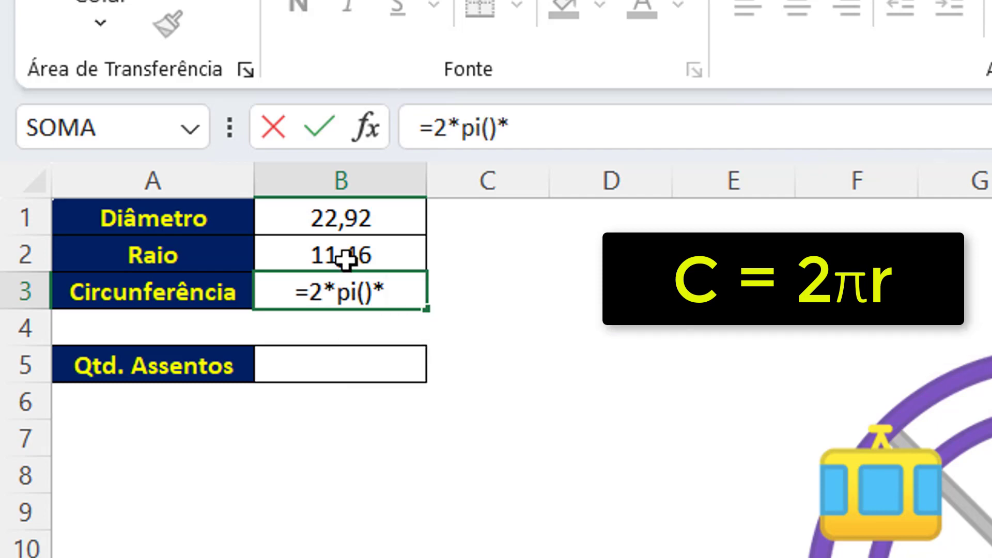
pyautogui.click(344, 258)
pyautogui.press('Return')
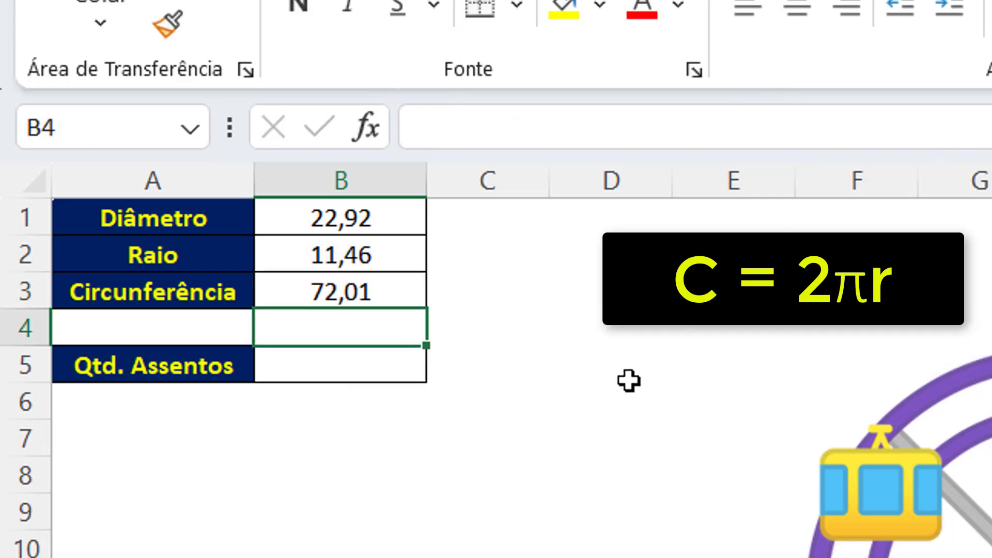
pyautogui.click(361, 294)
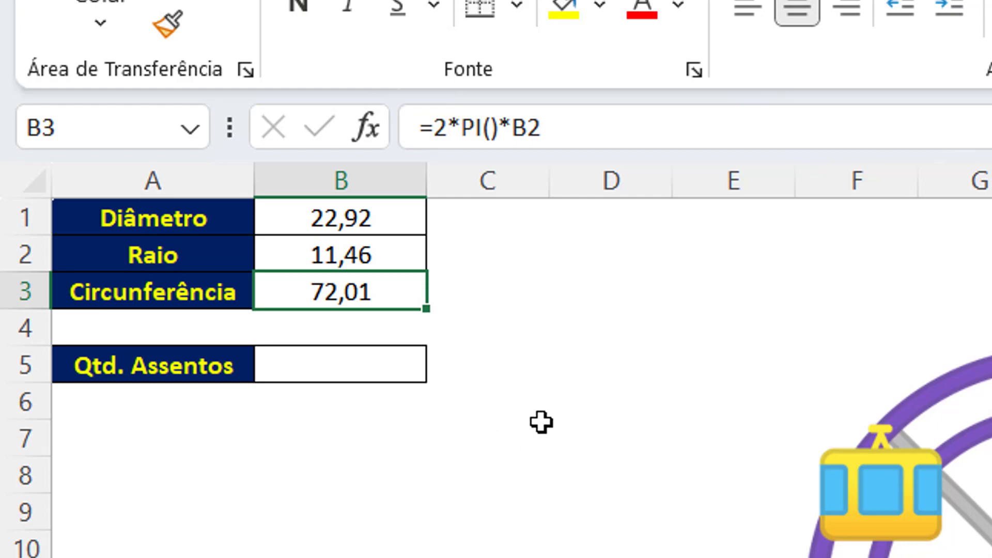
# Calculate the number of seats in cell B5 by dividing the circumference by two with =B3/2.
pyautogui.click(382, 362)
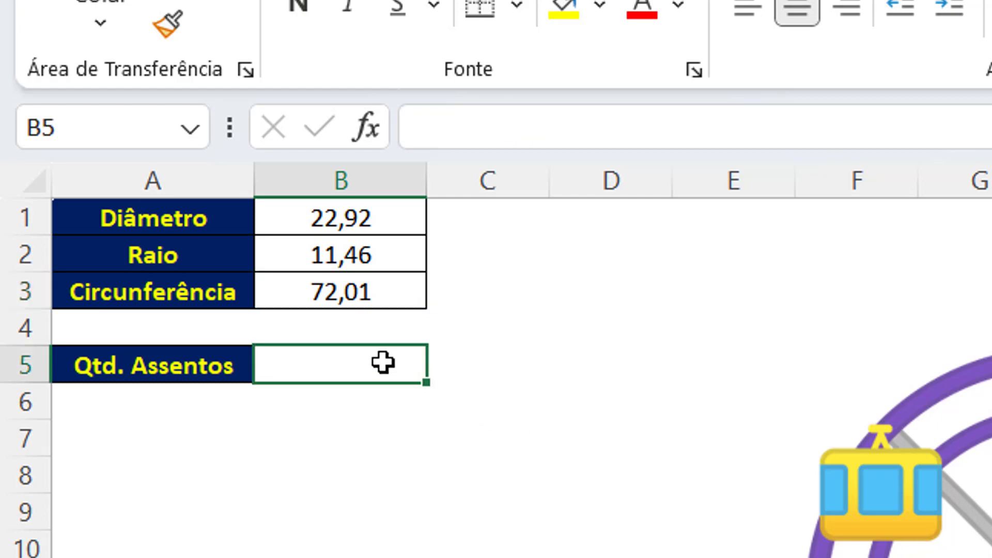
pyautogui.write('=')
pyautogui.click(343, 284)
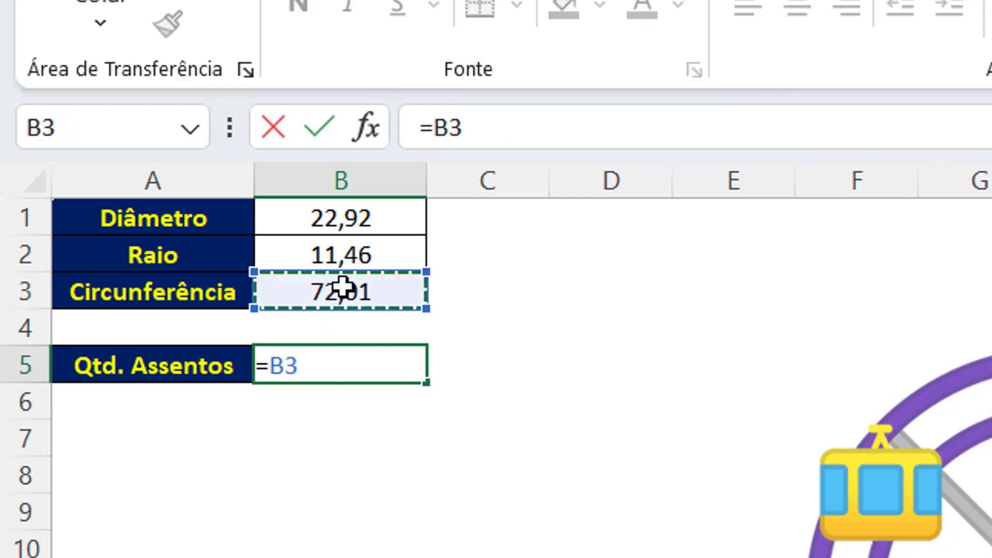
pyautogui.write('/2')
pyautogui.press('Return')
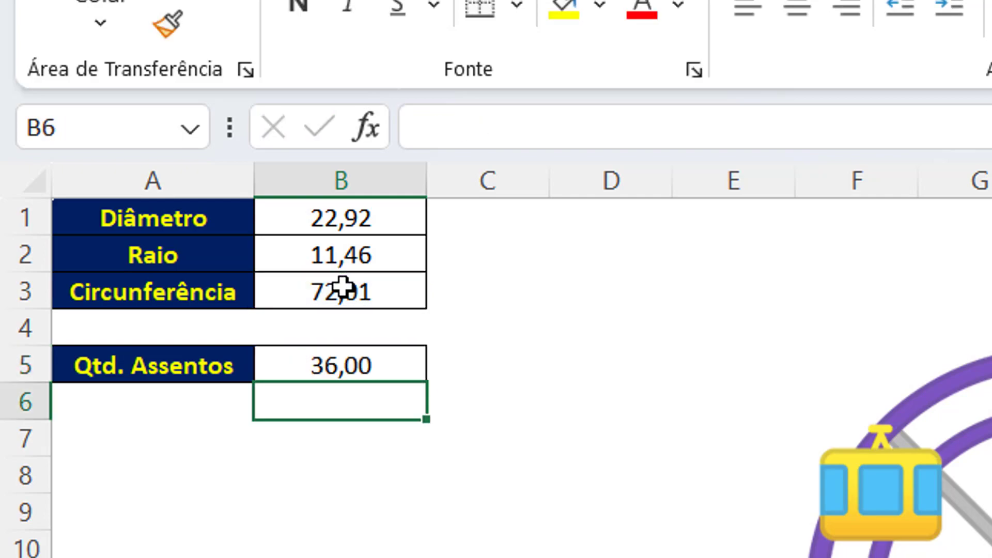
pyautogui.click(397, 364)
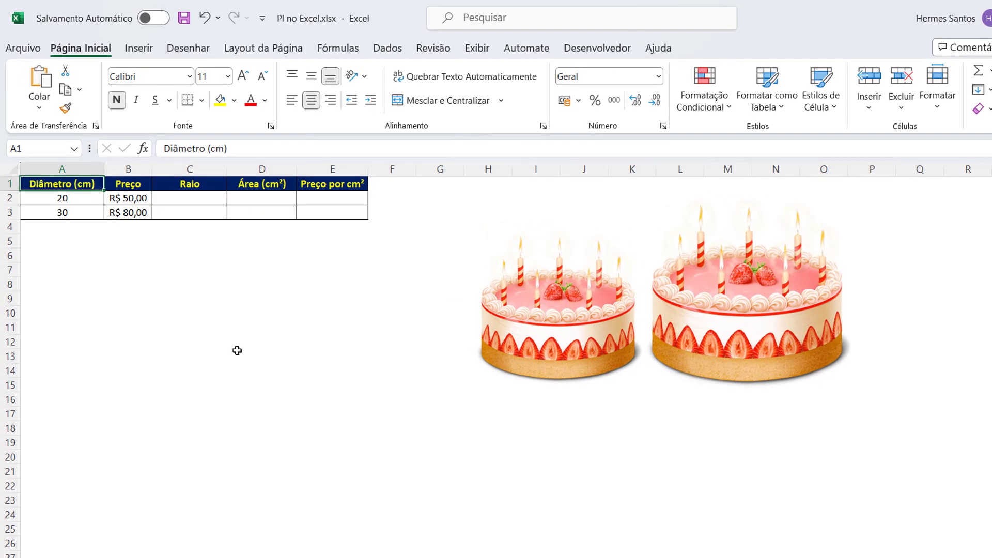
# Review the diameter and price of both cakes and the area and price per cm² columns of the cake table.
pyautogui.click(55, 196)
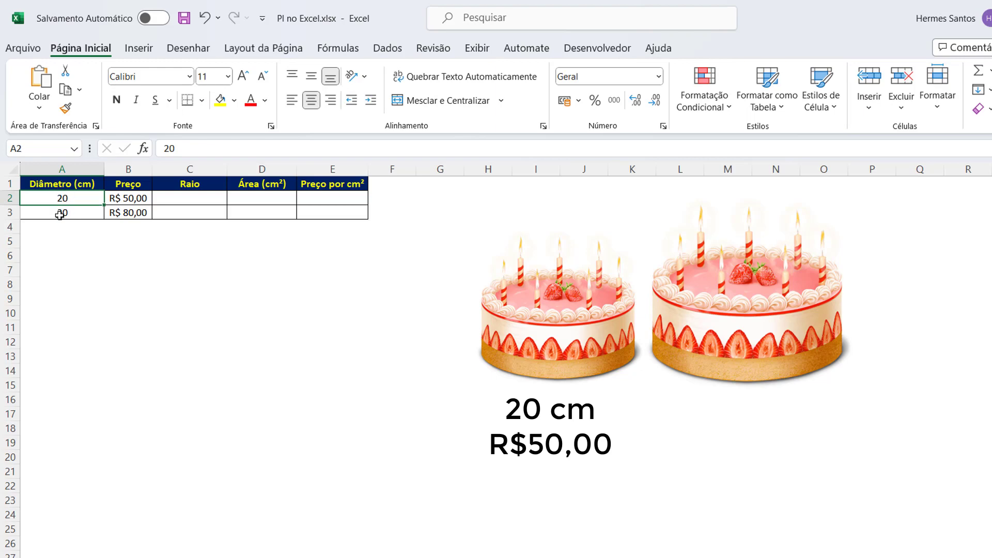
pyautogui.click(119, 199)
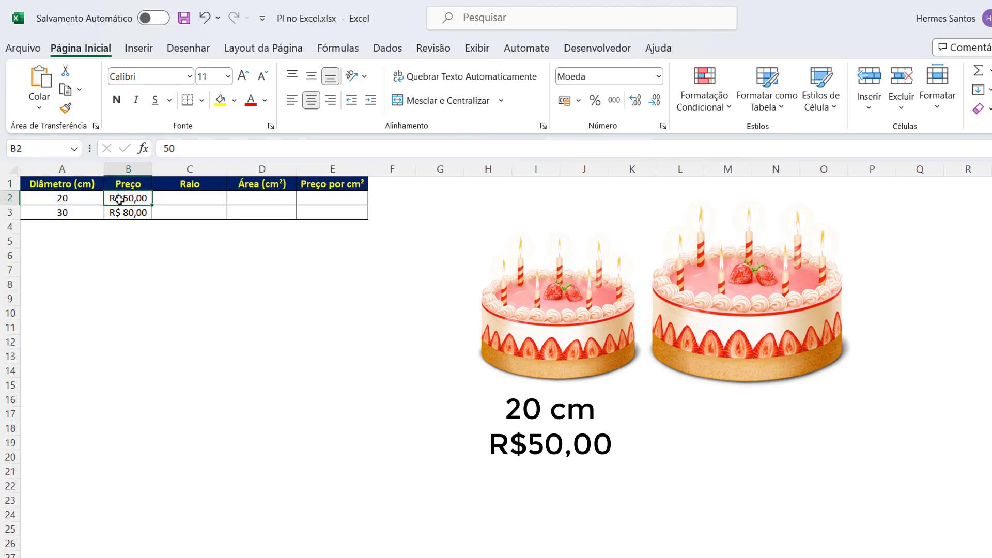
pyautogui.click(62, 210)
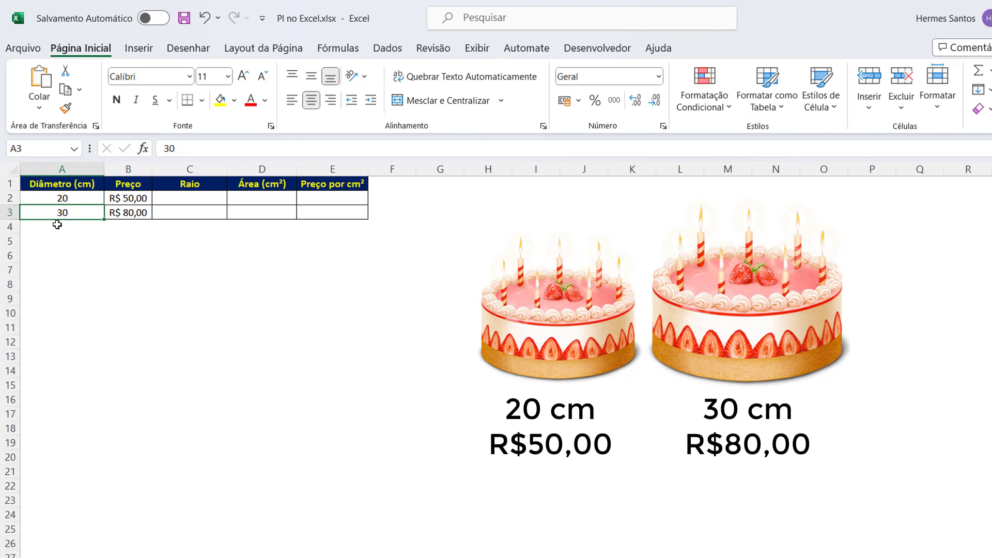
pyautogui.click(127, 214)
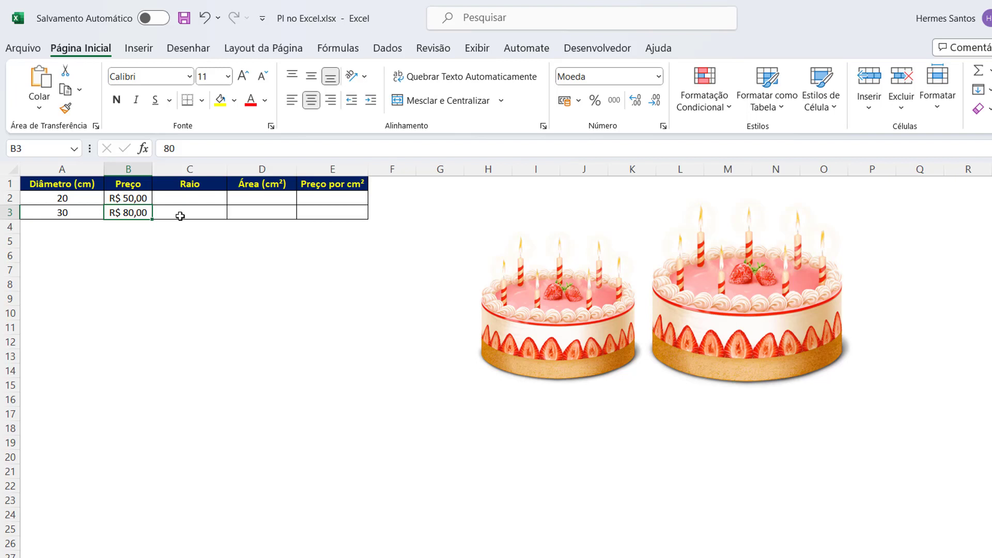
pyautogui.moveTo(252, 186); pyautogui.dragTo(260, 209)
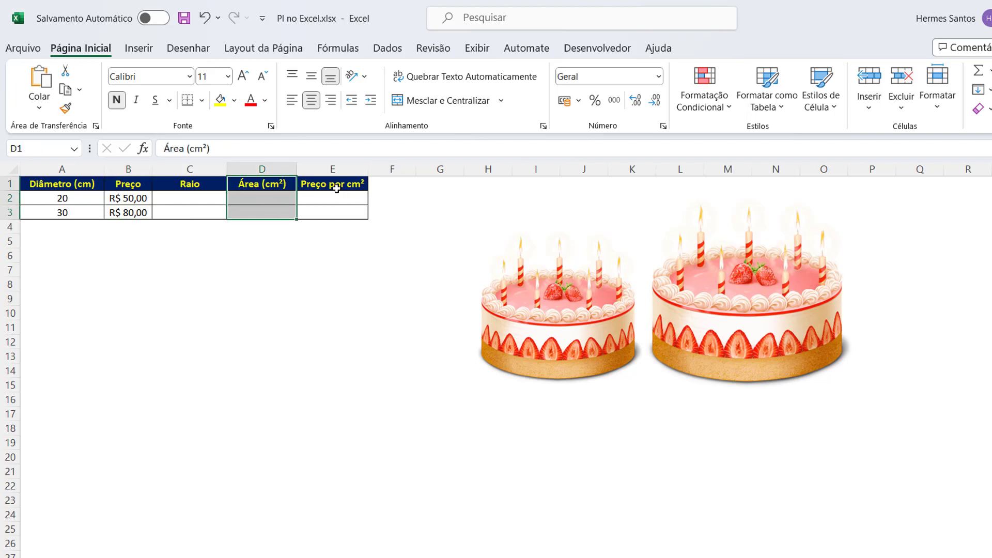
pyautogui.moveTo(334, 186); pyautogui.dragTo(327, 215)
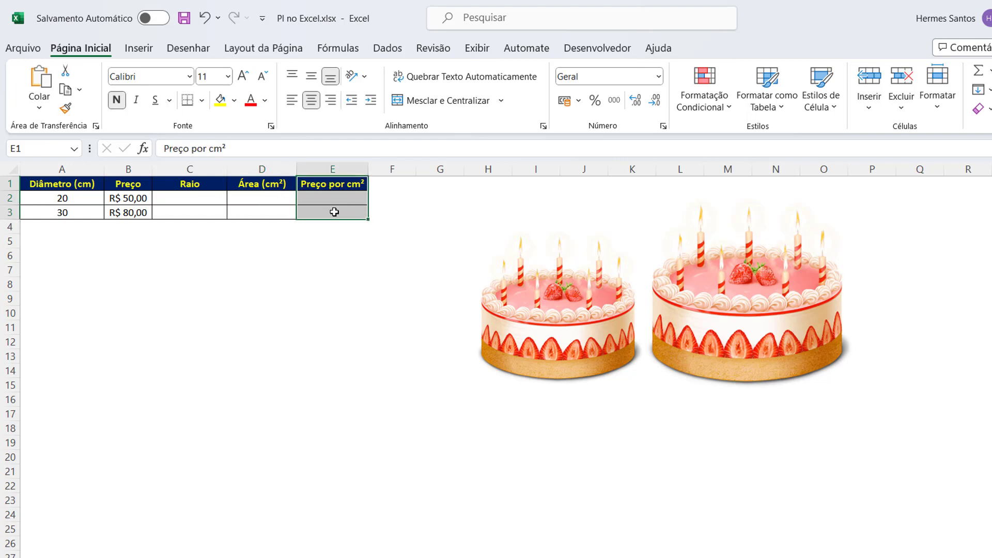
# Calculate the first cake's radius in cell C2 with the formula =A2/2.
pyautogui.click(200, 198)
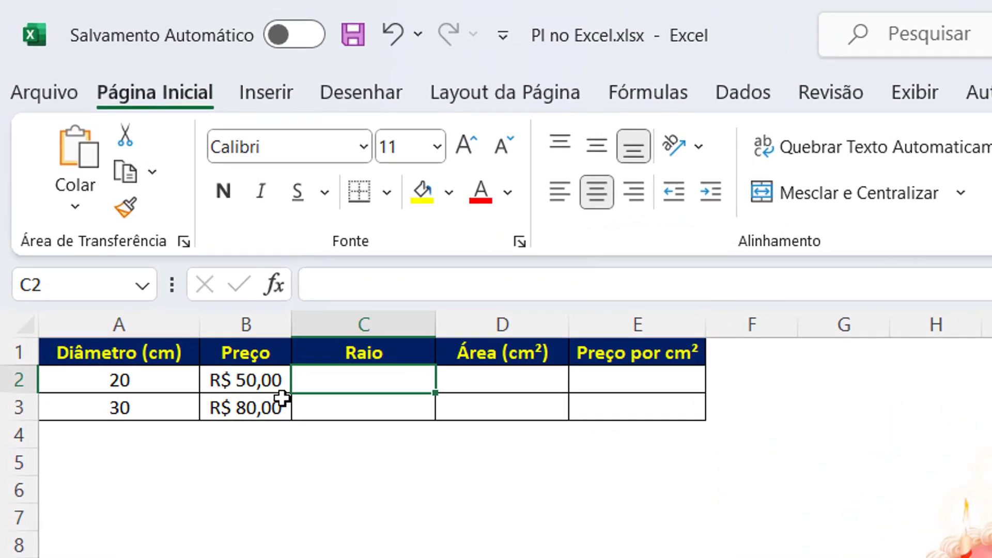
pyautogui.doubleClick(360, 379)
pyautogui.write('=')
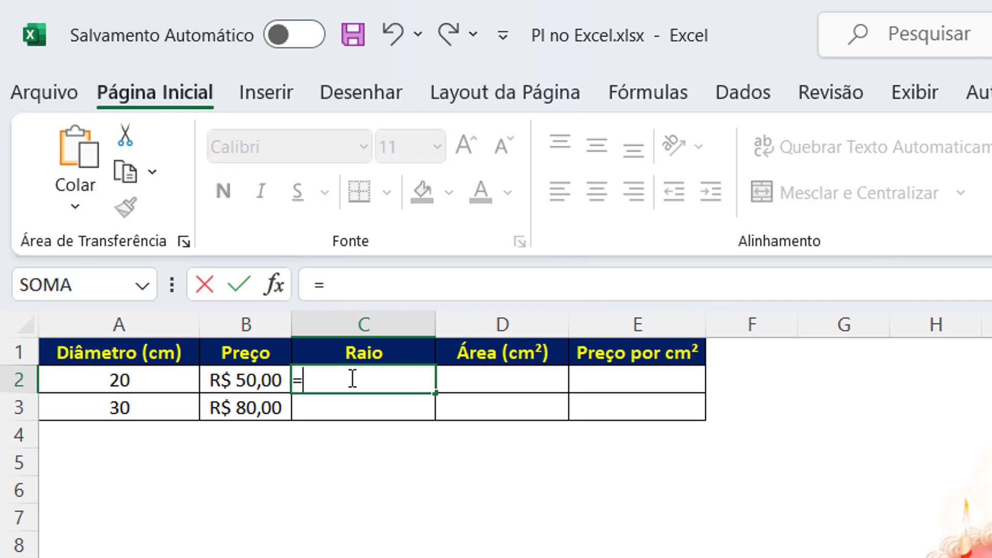
pyautogui.click(108, 379)
pyautogui.write('/')
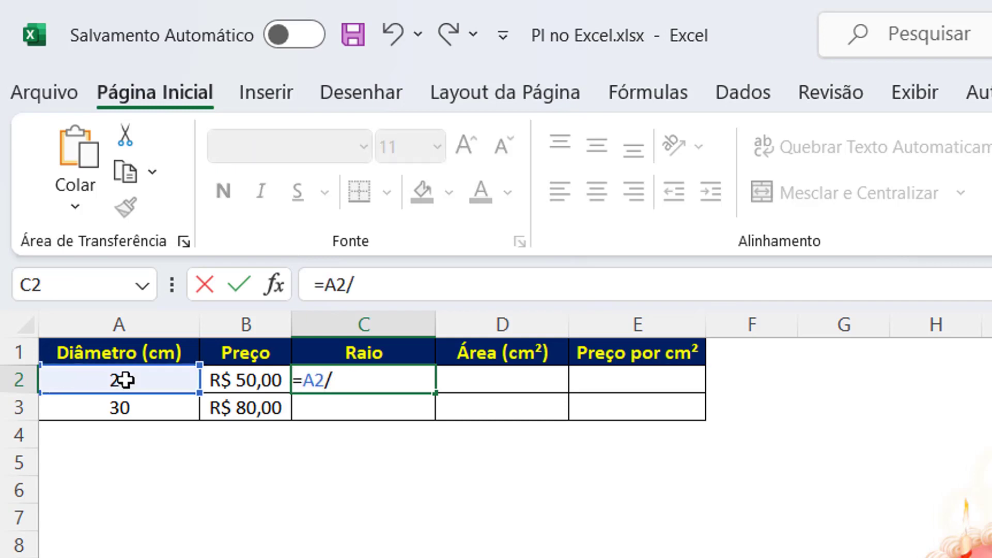
pyautogui.write('2')
pyautogui.press('Return')
# Fill the radius formula from C2 down to C3 for the second cake.
pyautogui.click(428, 380)
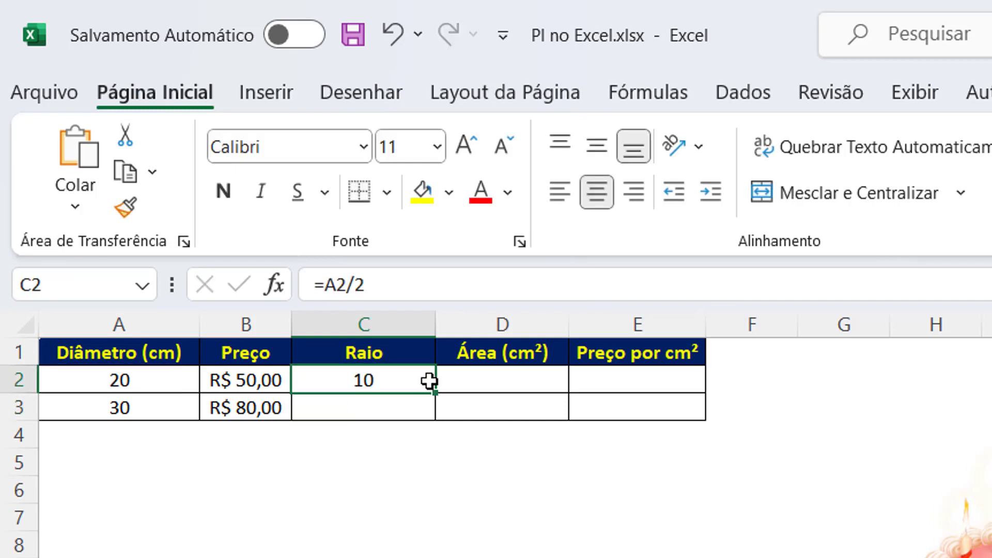
pyautogui.moveTo(428, 381); pyautogui.dragTo(427, 420)
pyautogui.click(408, 480)
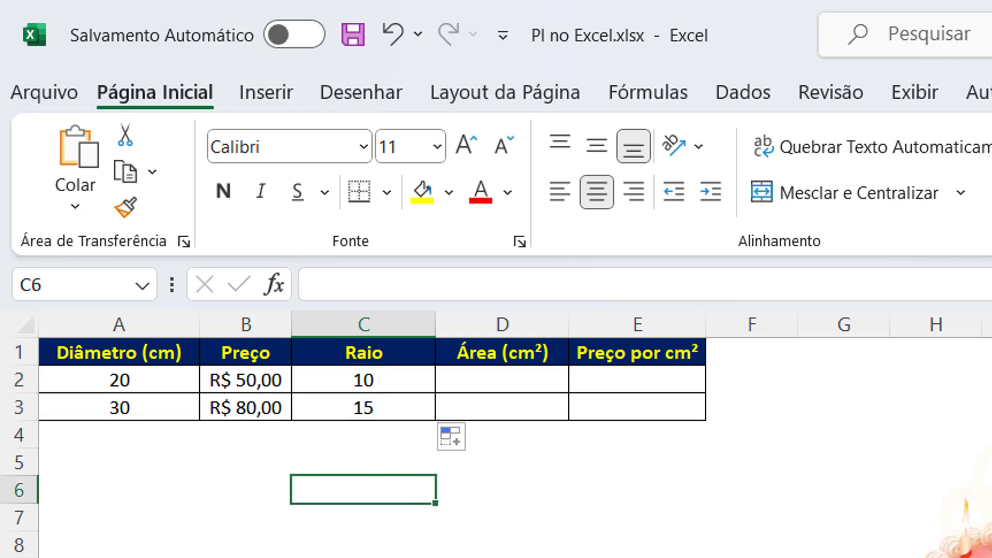
# Calculate the first cake's area in cell D2 with the formula =PI()*C2^2.
pyautogui.click(465, 380)
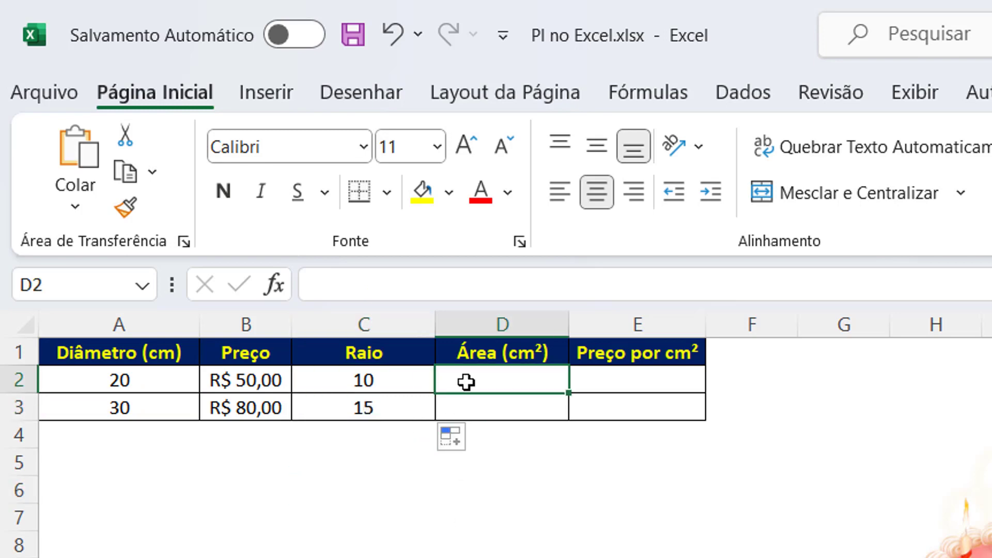
pyautogui.doubleClick(480, 382)
pyautogui.write('=')
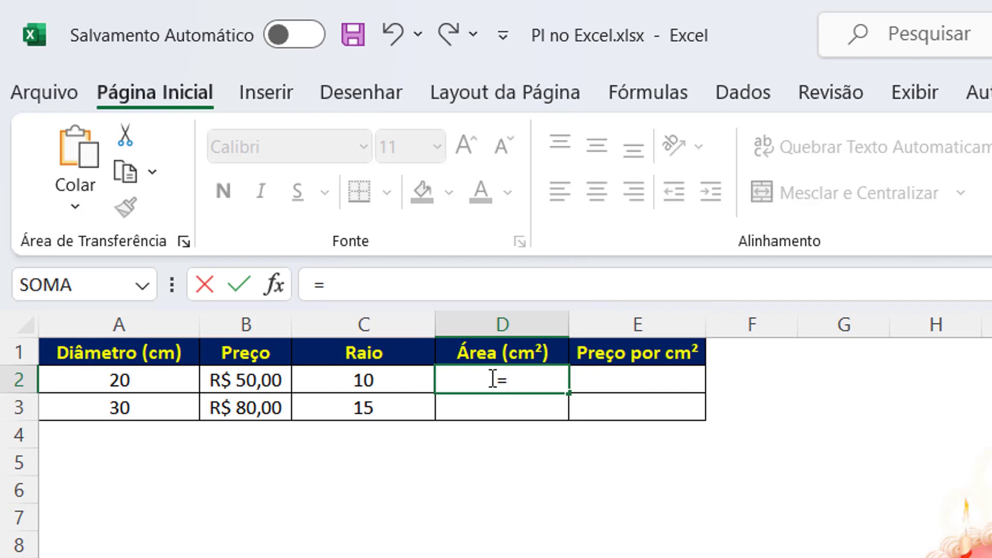
pyautogui.write('PI()')
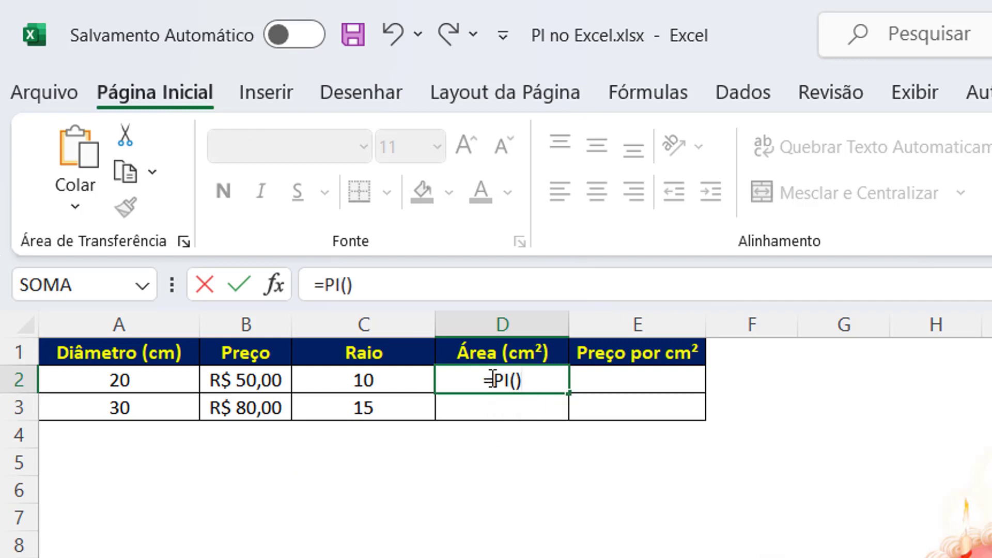
pyautogui.write('*')
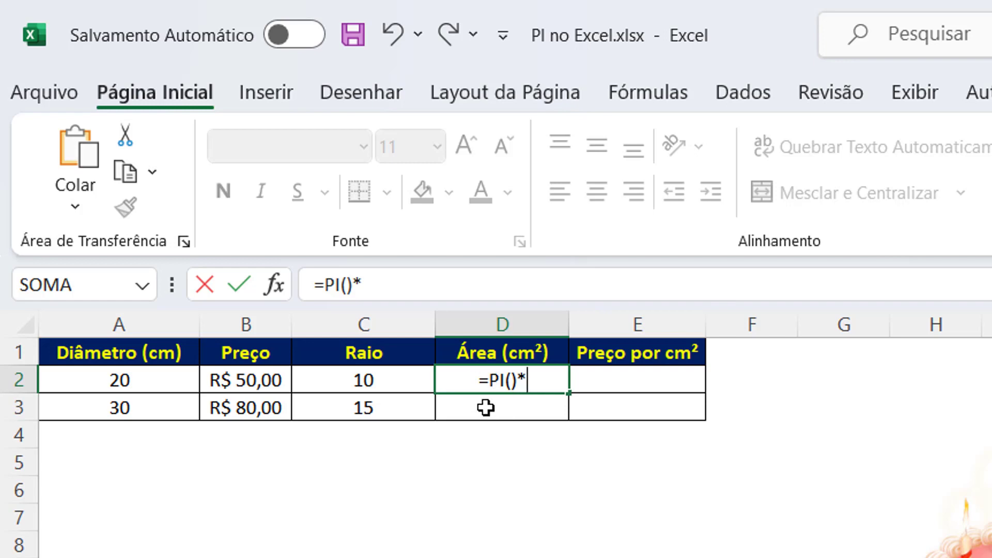
pyautogui.click(422, 383)
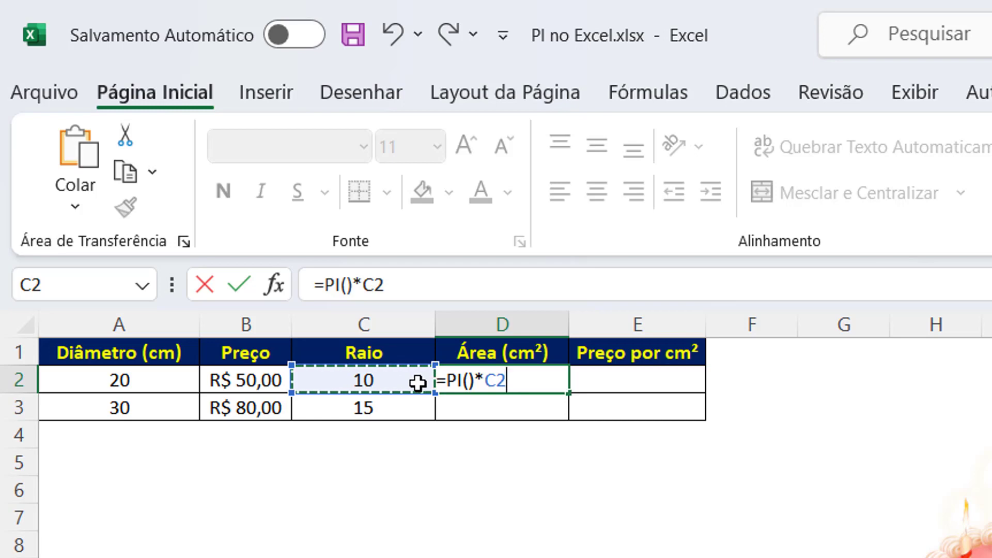
pyautogui.write('^')
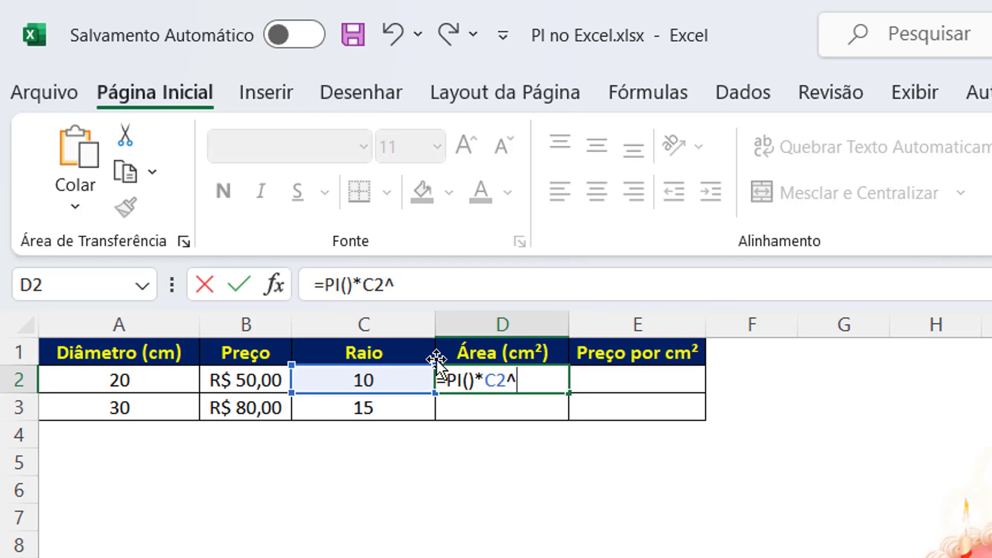
pyautogui.write('2')
pyautogui.press('Return')
# Fill the area formula from D2 down to D3 for the second cake.
pyautogui.click(527, 384)
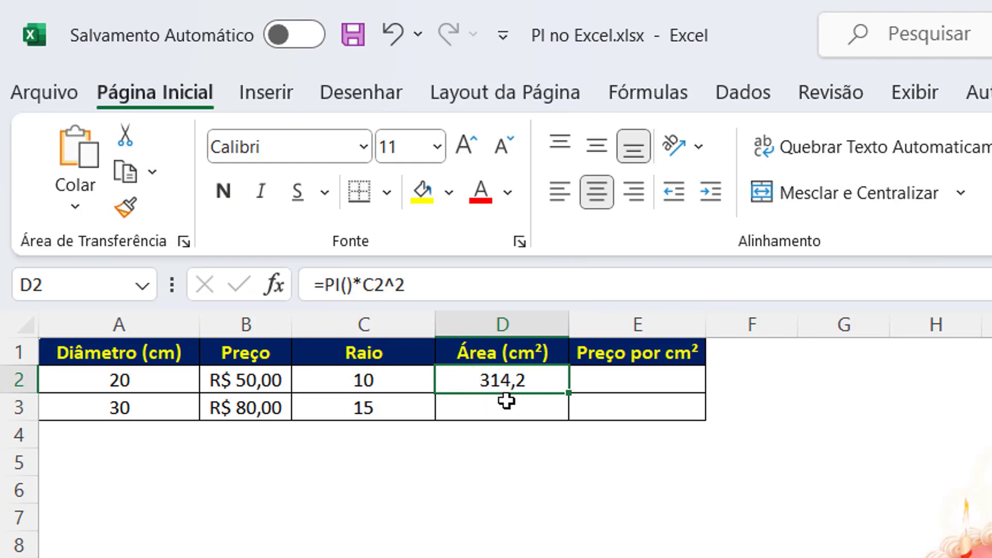
pyautogui.click(120, 381)
pyautogui.click(505, 379)
pyautogui.moveTo(568, 395); pyautogui.dragTo(569, 415)
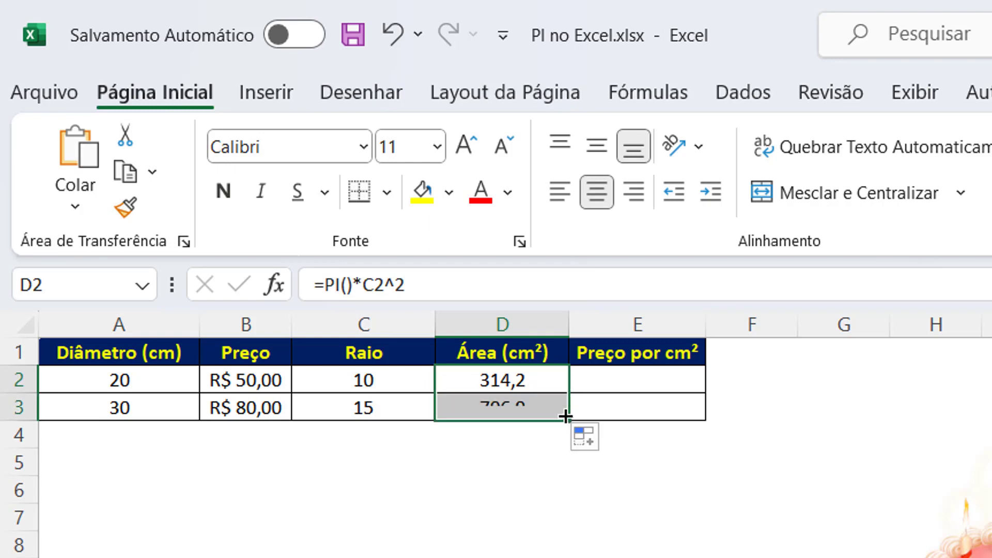
pyautogui.click(507, 408)
pyautogui.click(529, 487)
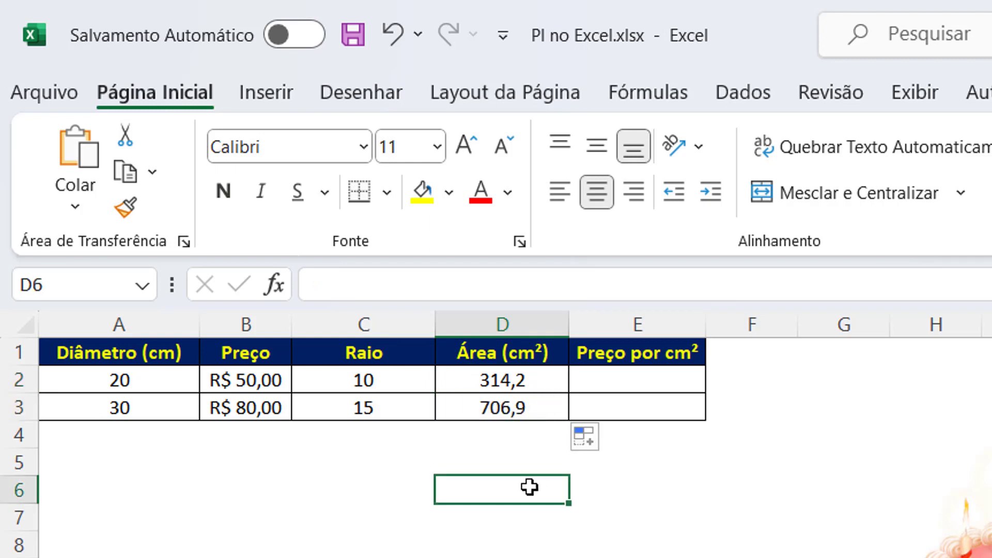
pyautogui.click(504, 405)
pyautogui.click(505, 381)
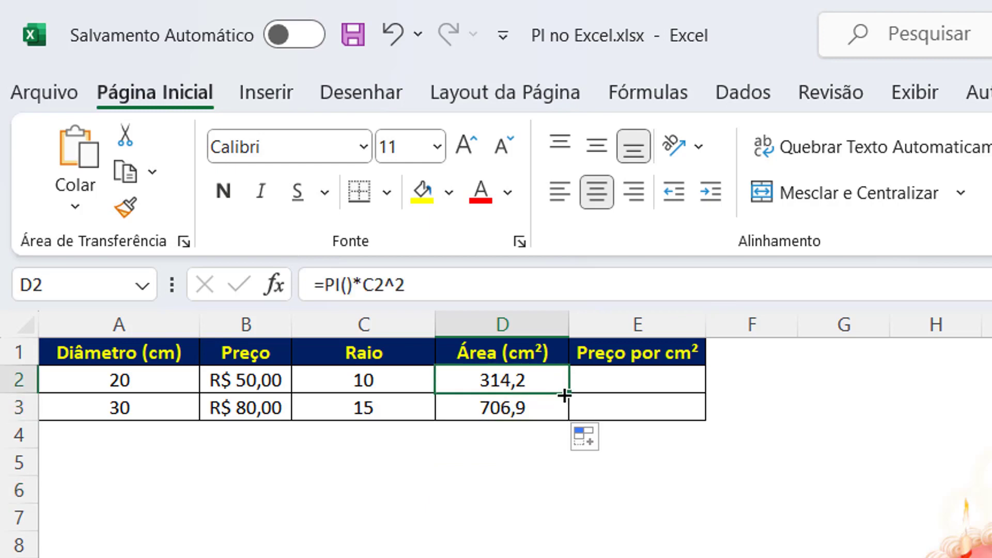
# Calculate the first cake's price per cm² in cell E2 by dividing price by area with =B2/D2.
pyautogui.click(596, 382)
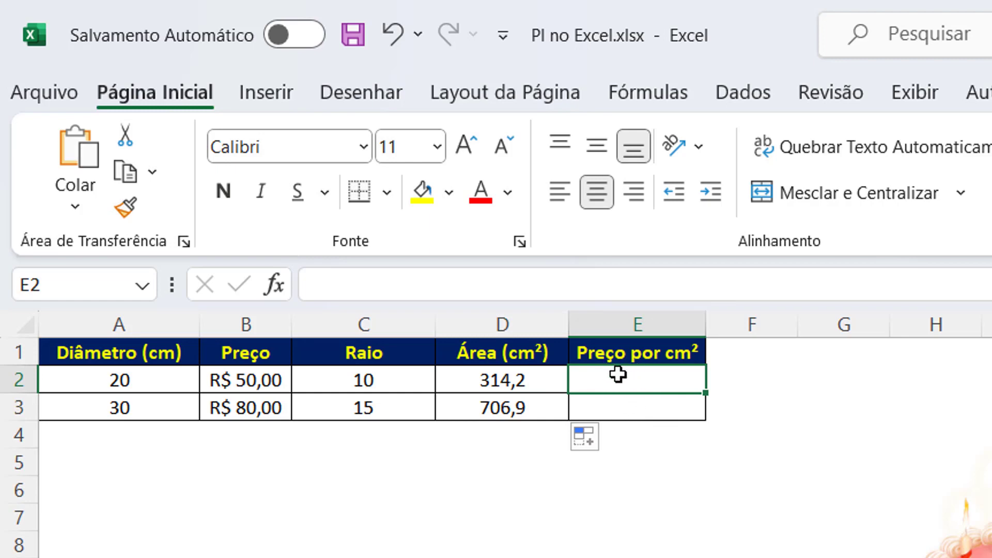
pyautogui.write('=')
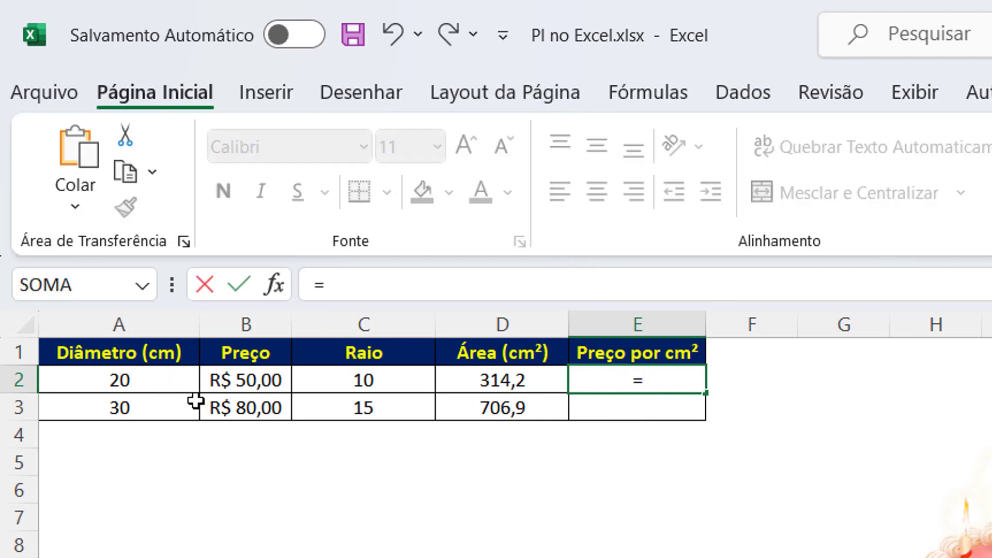
pyautogui.click(242, 383)
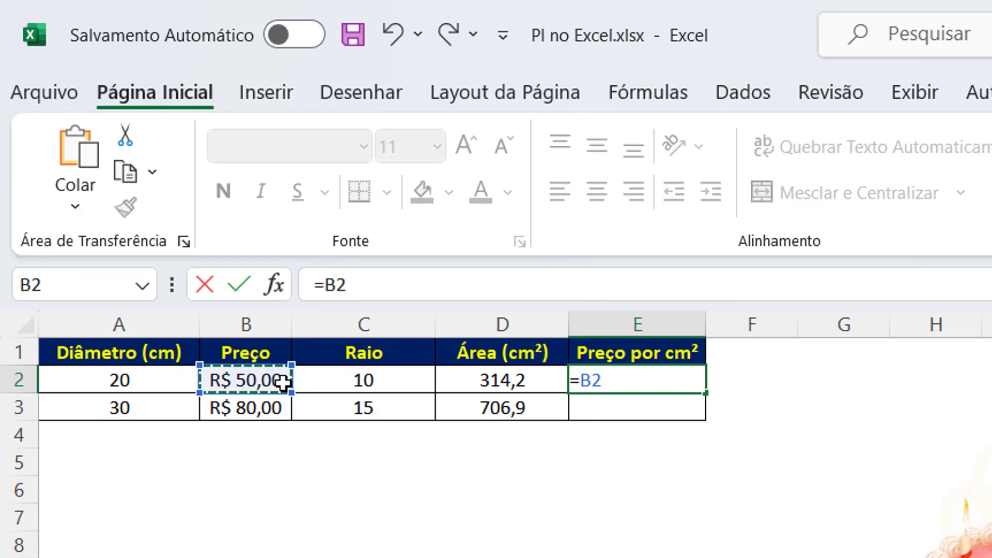
pyautogui.write('/')
pyautogui.click(530, 382)
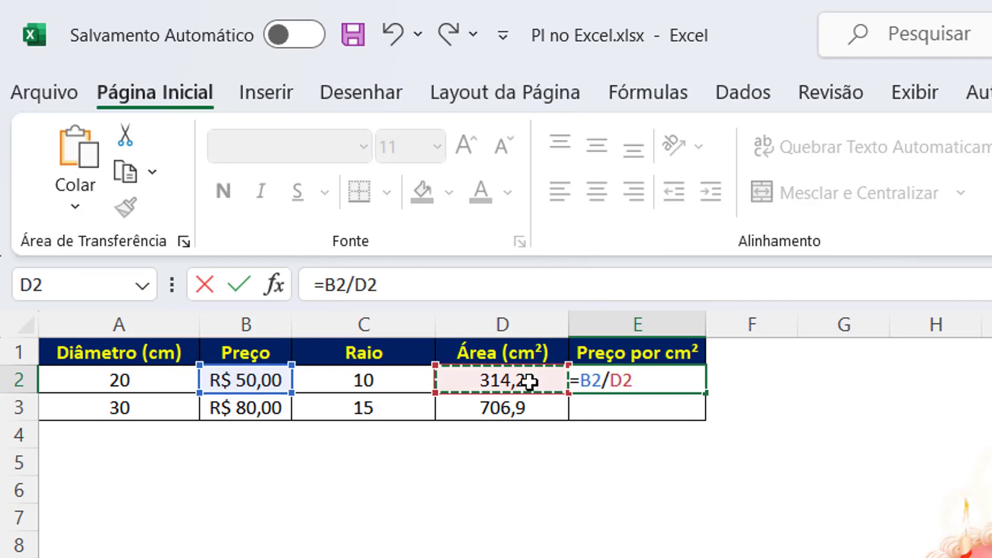
pyautogui.press('Return')
# Fill the price per cm² formula from E2 down to E3 for the second cake.
pyautogui.click(699, 381)
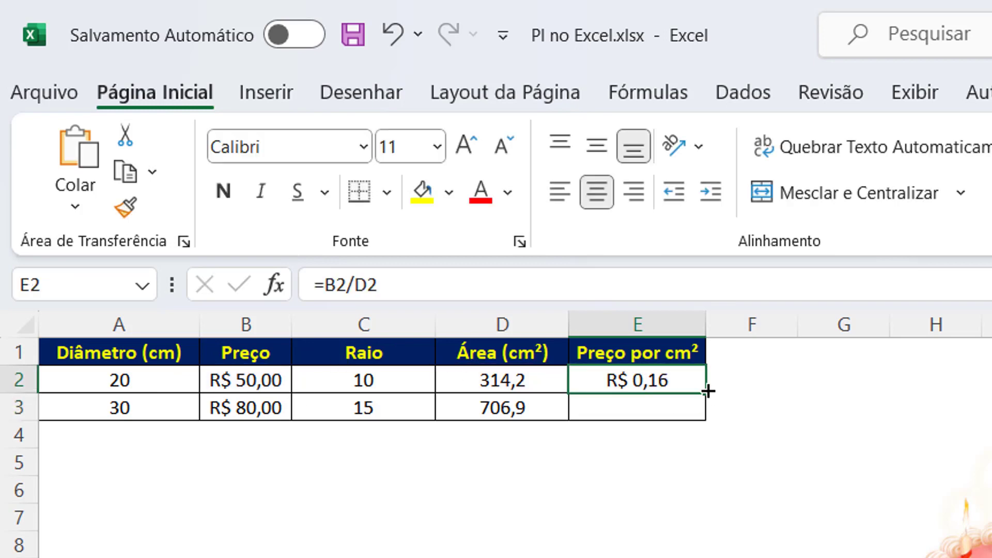
pyautogui.moveTo(708, 391); pyautogui.dragTo(699, 422)
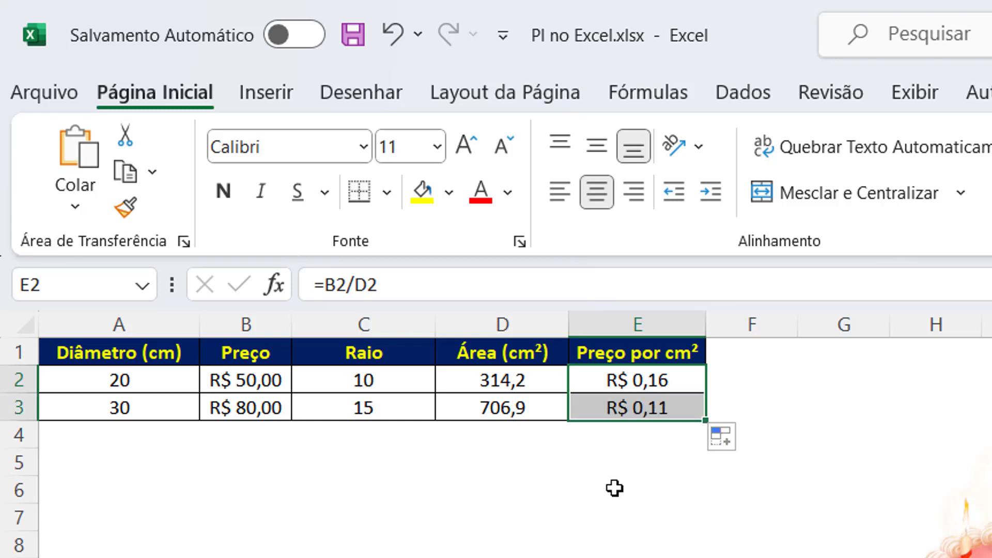
pyautogui.click(614, 488)
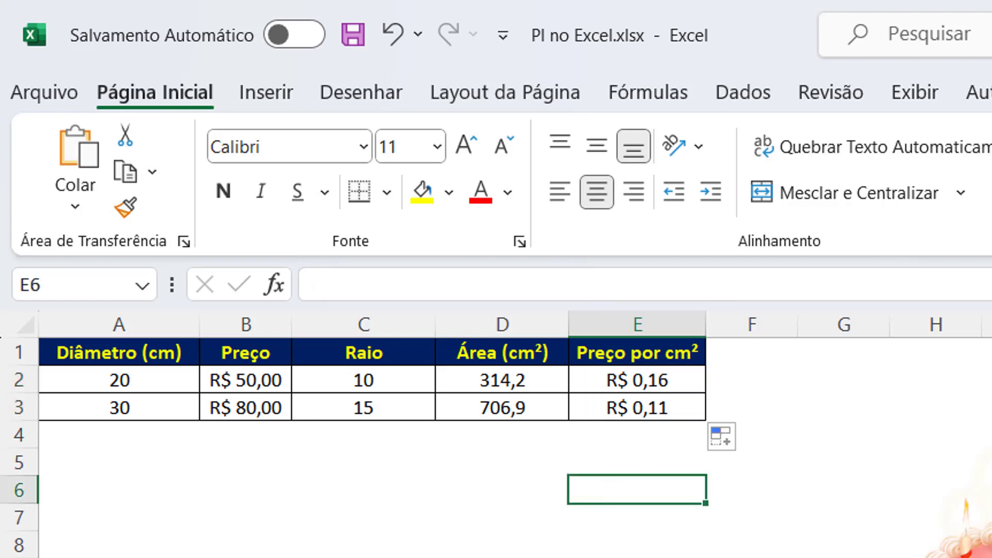
pyautogui.click(677, 407)
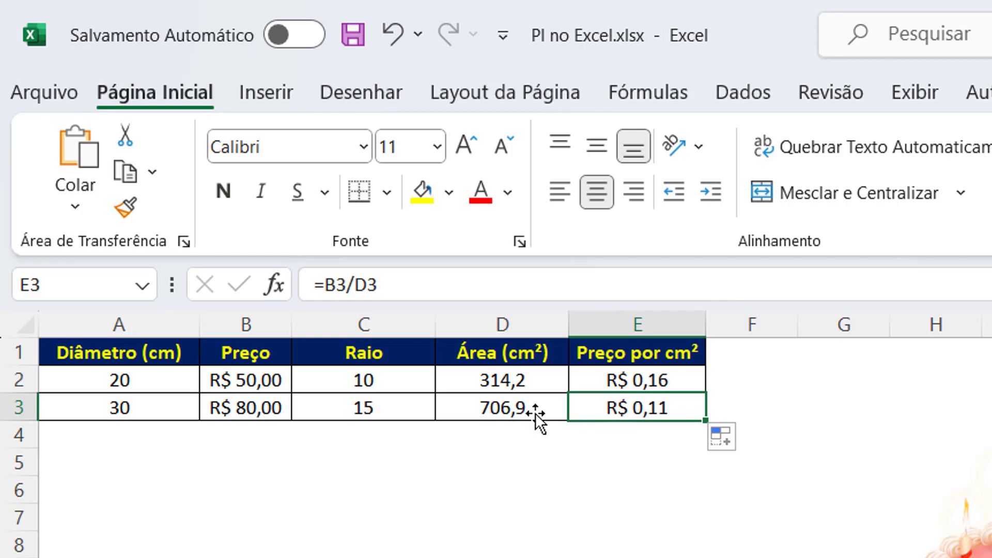
pyautogui.click(154, 414)
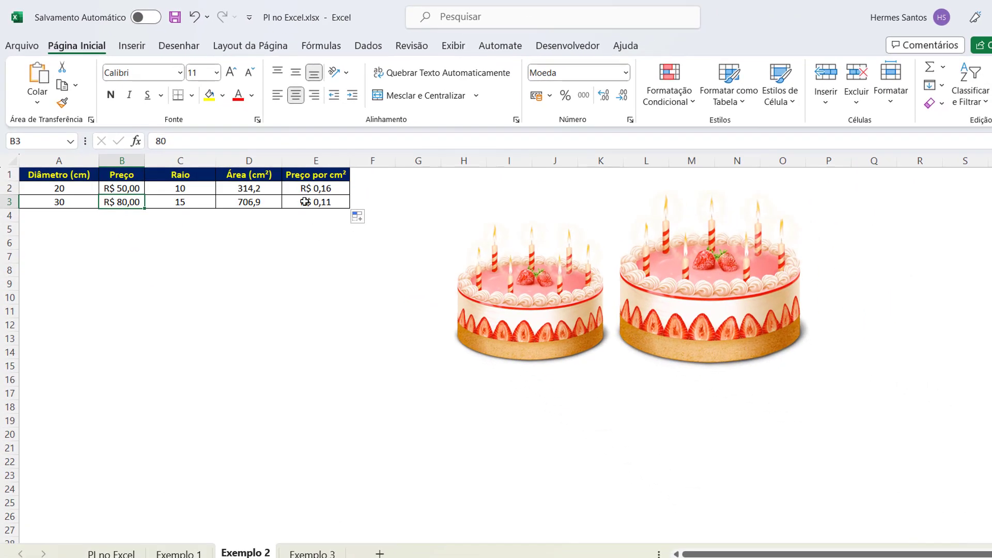
pyautogui.click(617, 407)
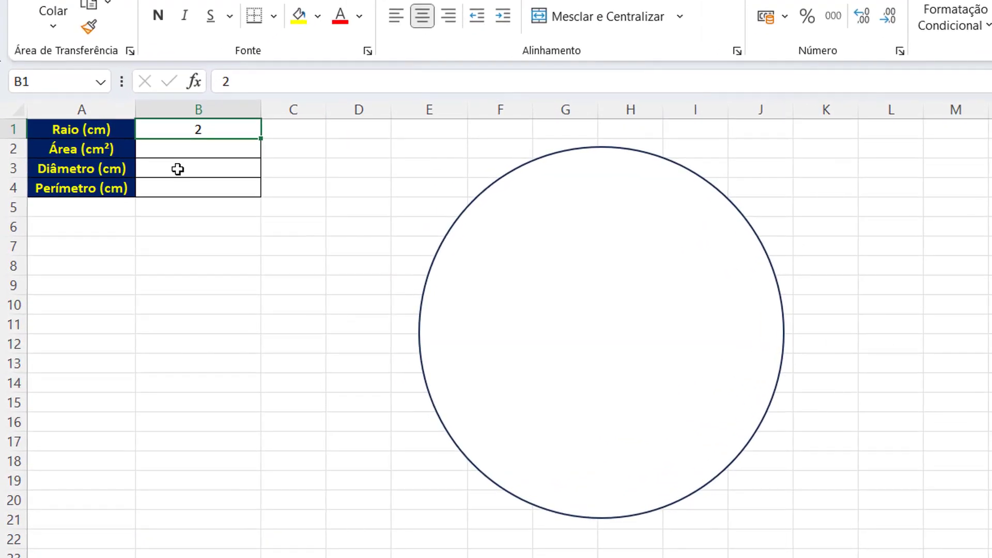
# Calculate the circle's diameter in cell B3 from the radius with the formula =2*B1.
pyautogui.click(177, 169)
pyautogui.doubleClick(175, 169)
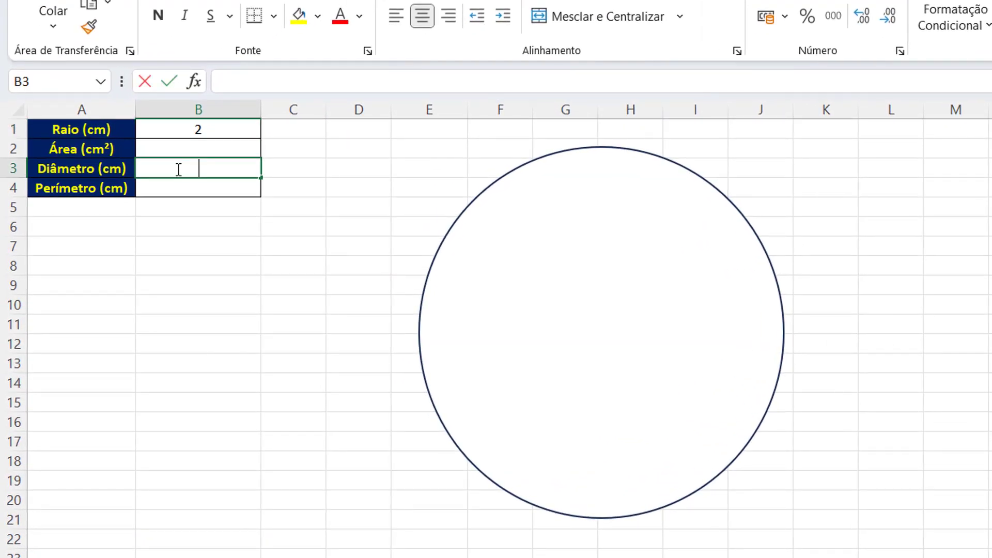
pyautogui.write('=')
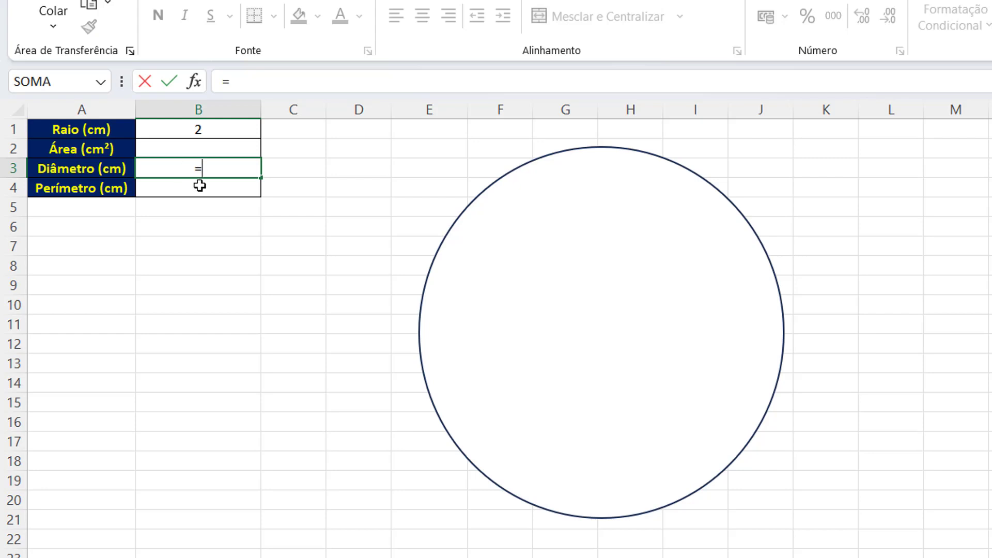
pyautogui.write('2*')
pyautogui.click(183, 131)
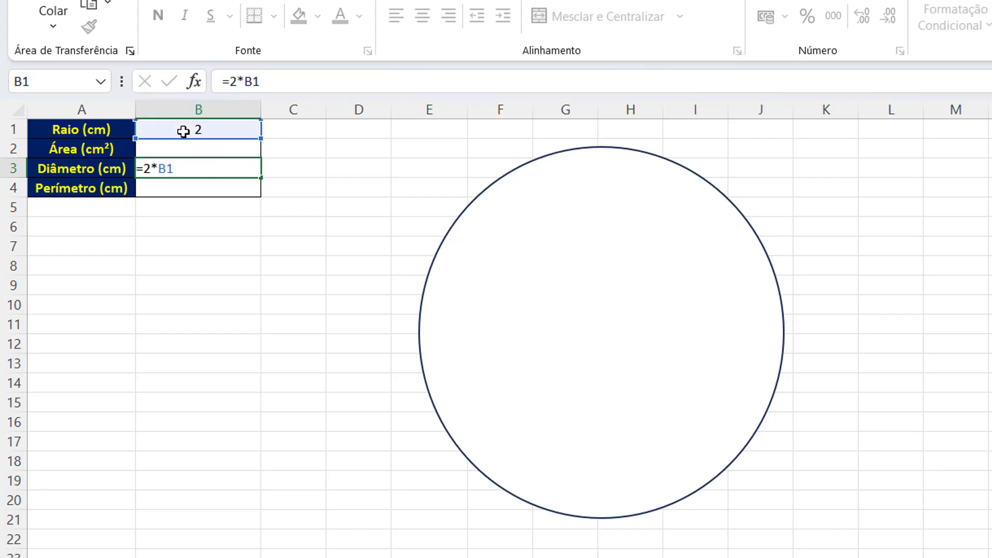
pyautogui.press('Return')
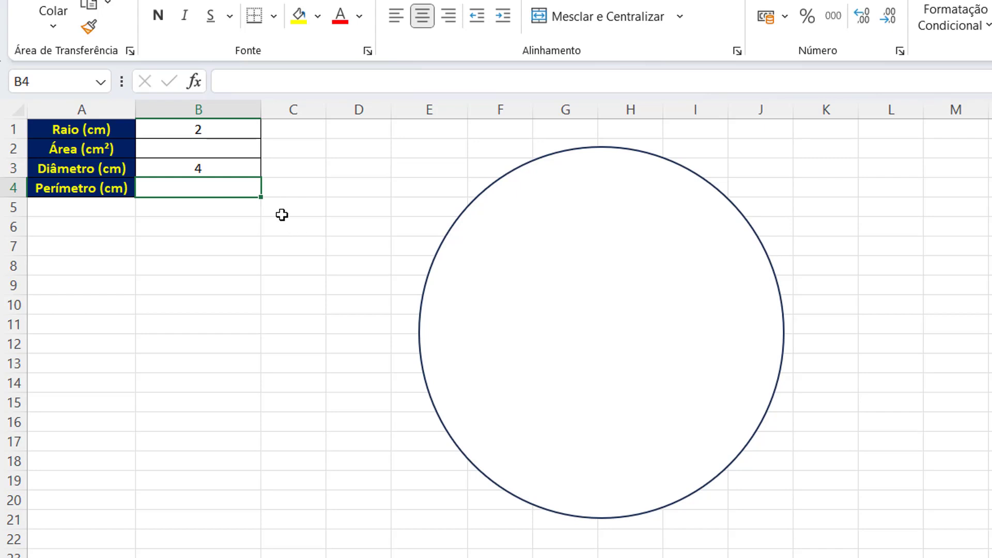
# Calculate the circle's area in cell B2 with the formula =PI()*B1^2.
pyautogui.click(224, 150)
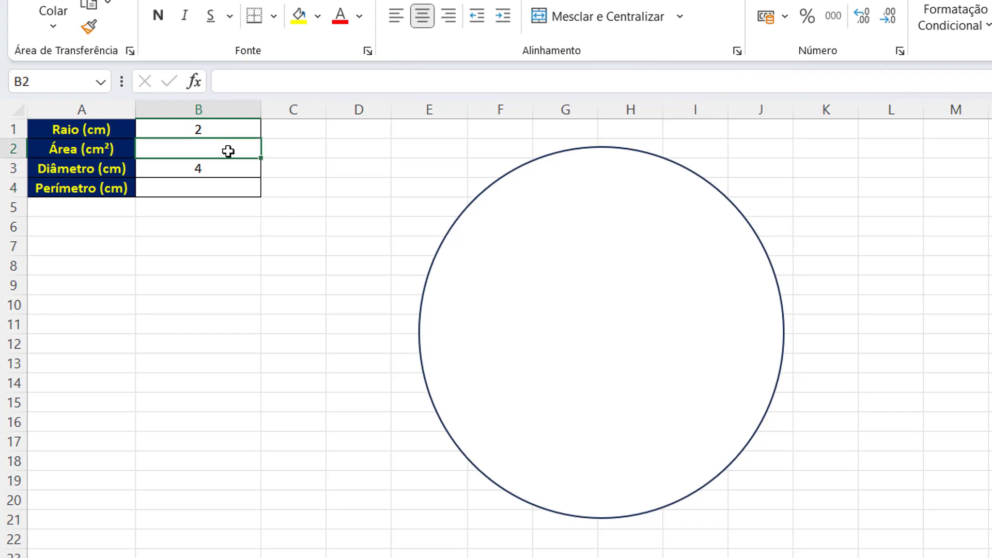
pyautogui.write('=')
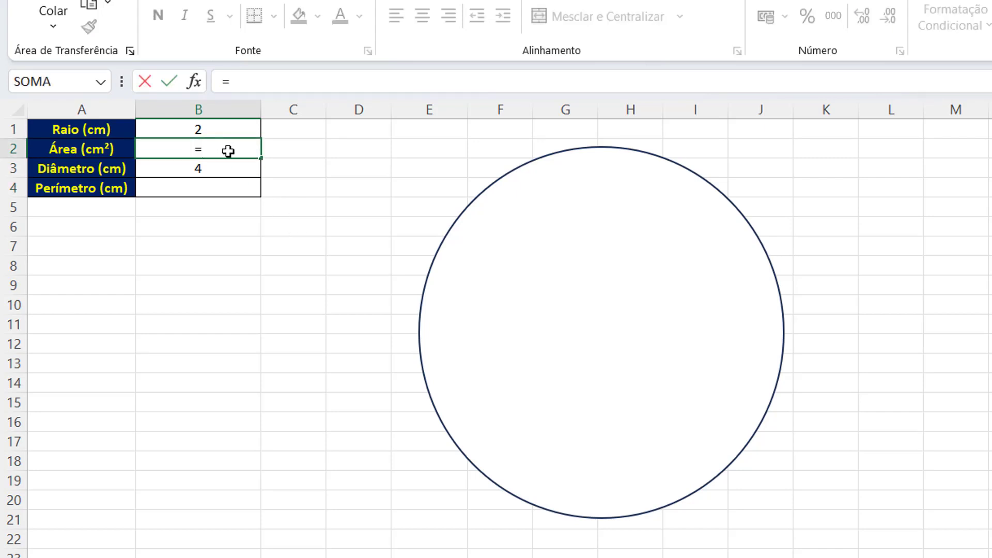
pyautogui.write('PI(')
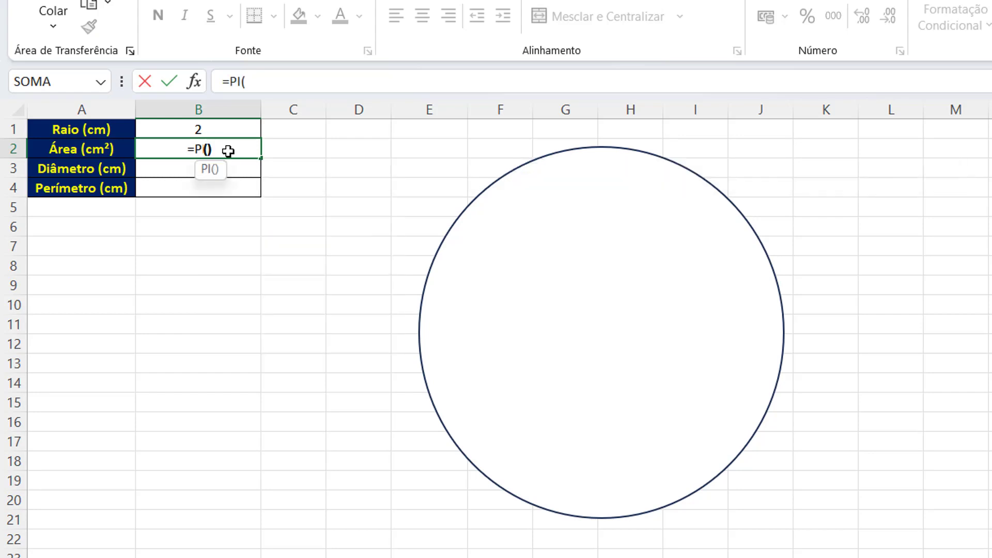
pyautogui.write(')*')
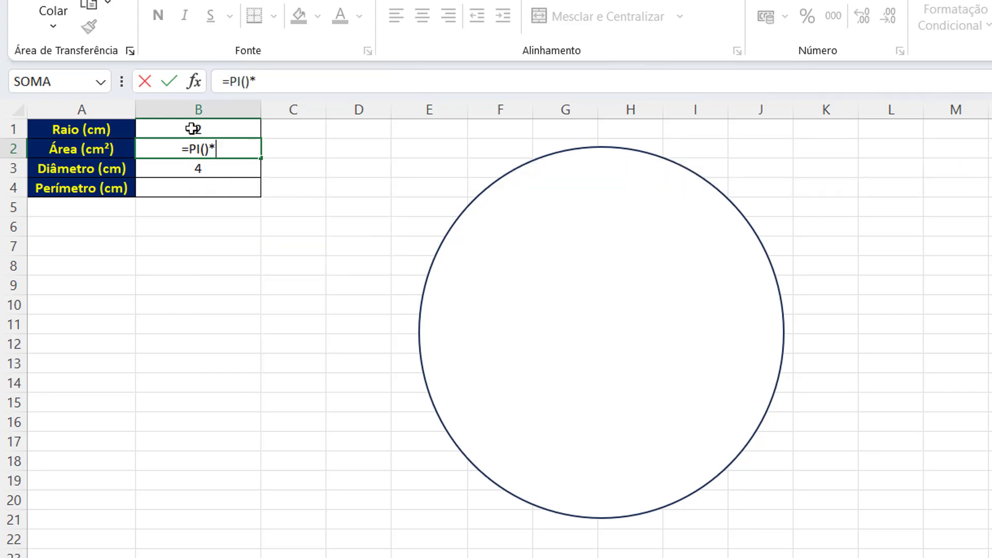
pyautogui.click(191, 128)
pyautogui.write('^2')
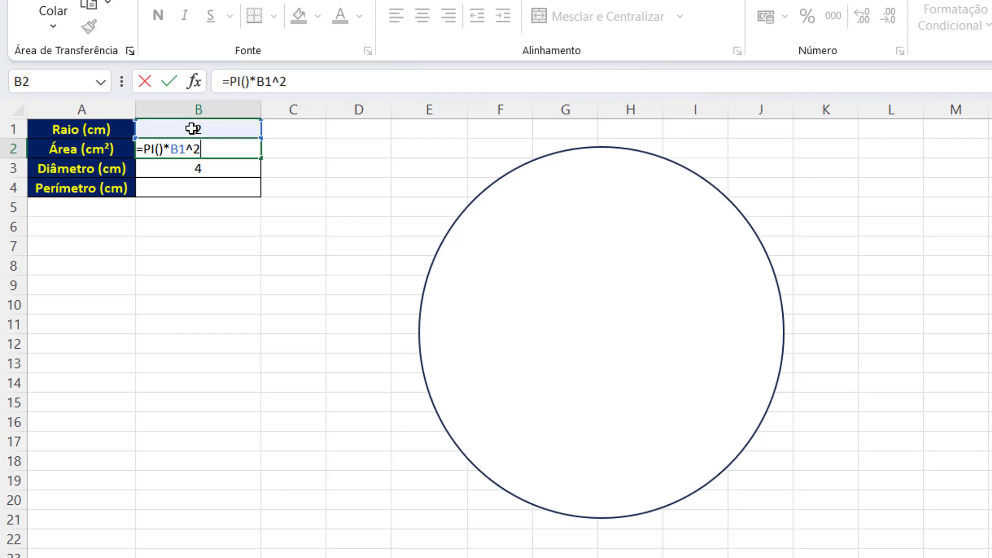
pyautogui.press('Return')
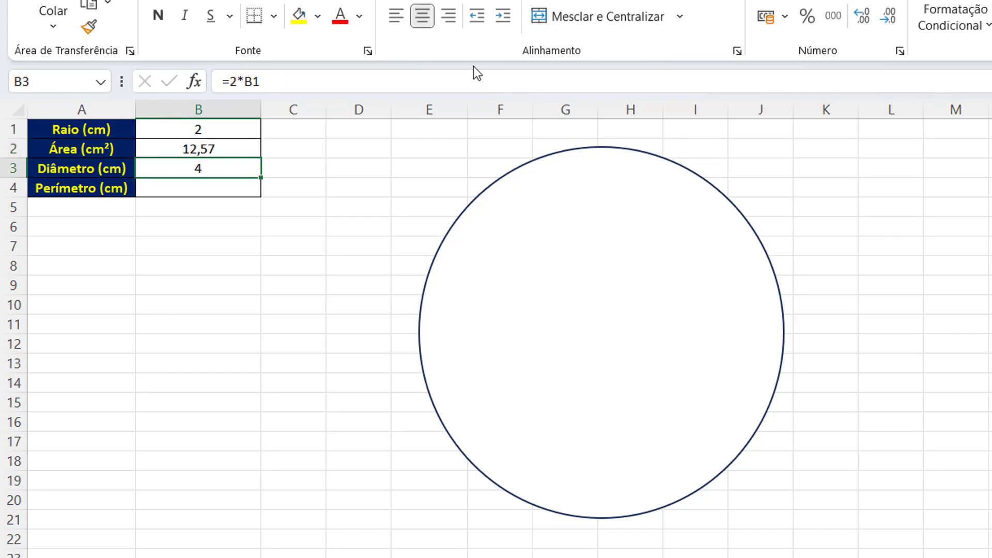
# Widen column B and calculate the circle's perimeter in cell B4 with the formula =2*PI()*B1.
pyautogui.click(238, 190)
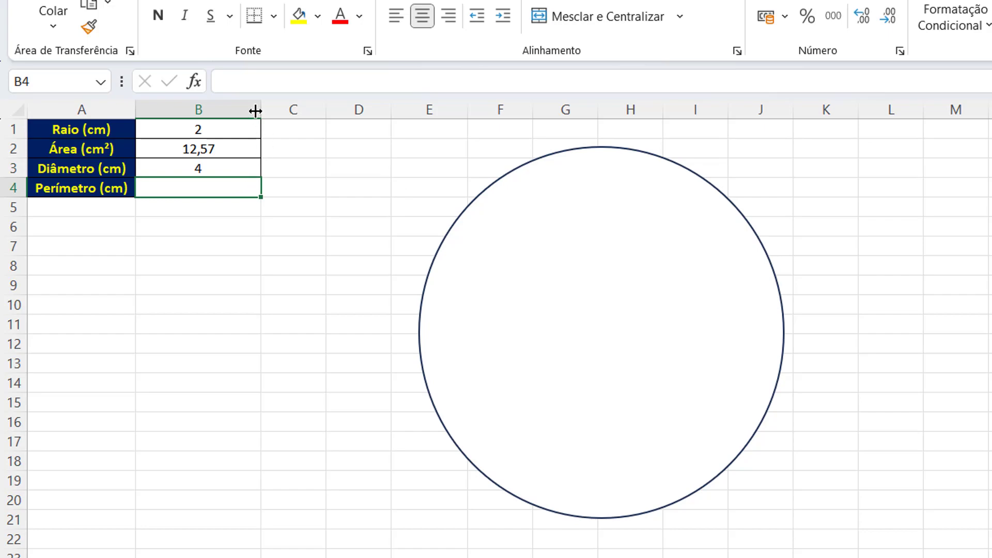
pyautogui.moveTo(261, 109); pyautogui.dragTo(295, 114)
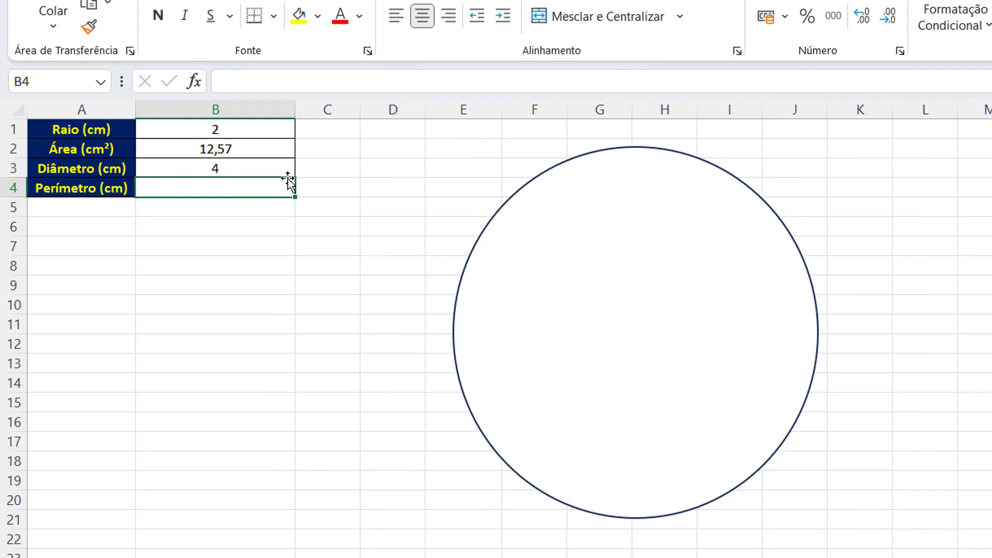
pyautogui.doubleClick(255, 189)
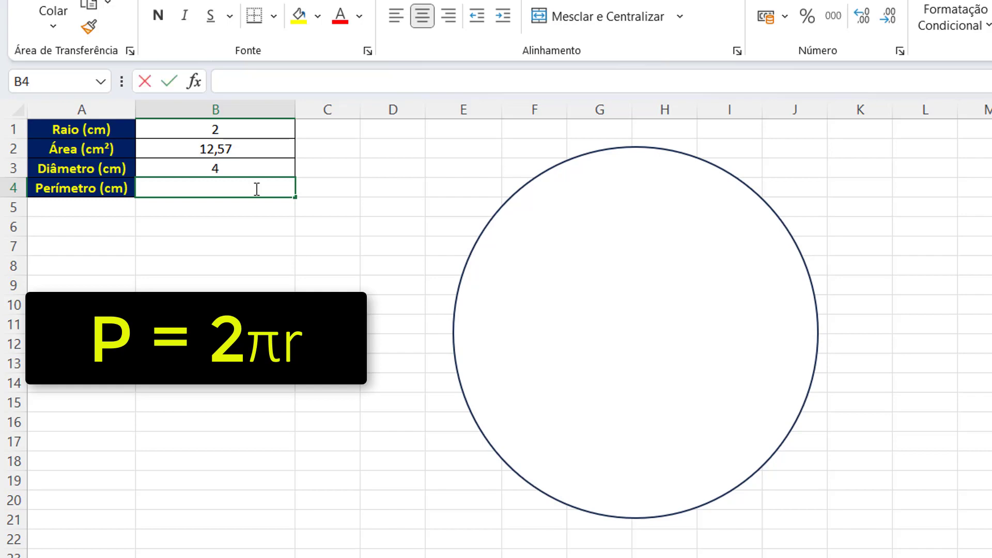
pyautogui.write('=')
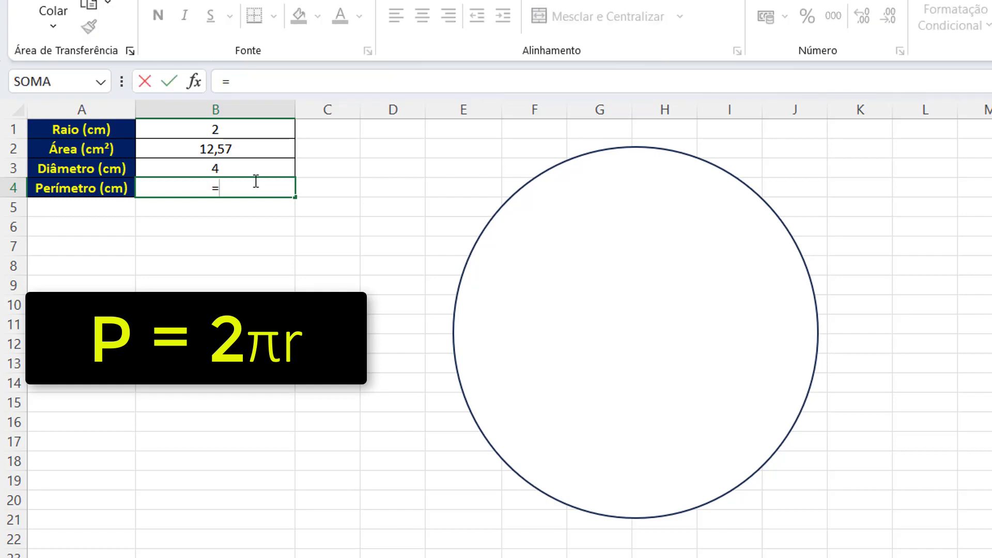
pyautogui.write('2*')
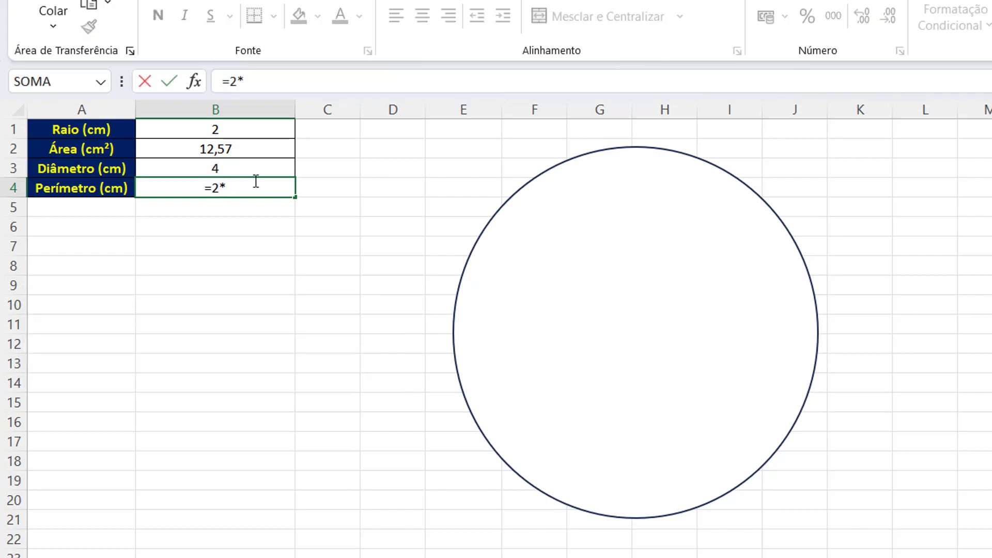
pyautogui.write('PI()')
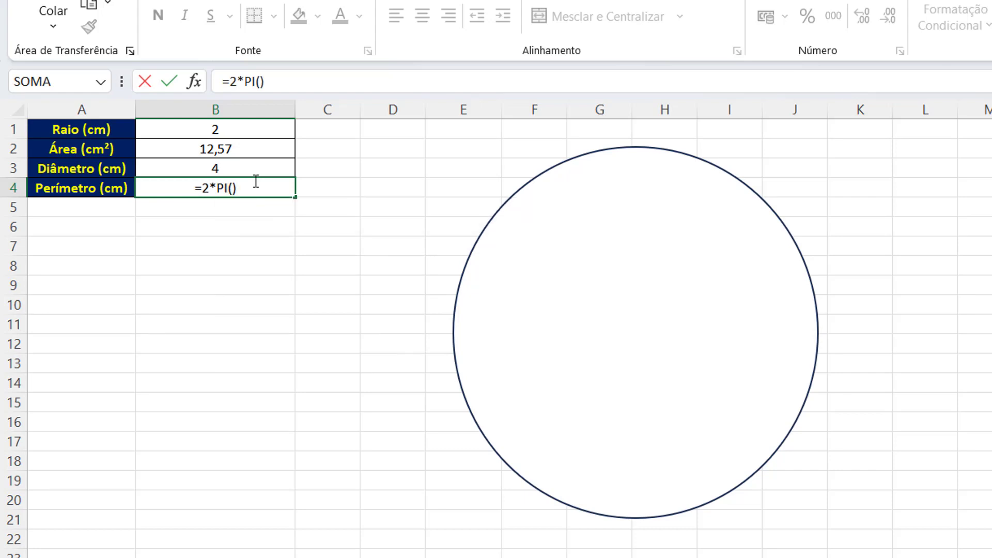
pyautogui.write('*')
pyautogui.click(226, 130)
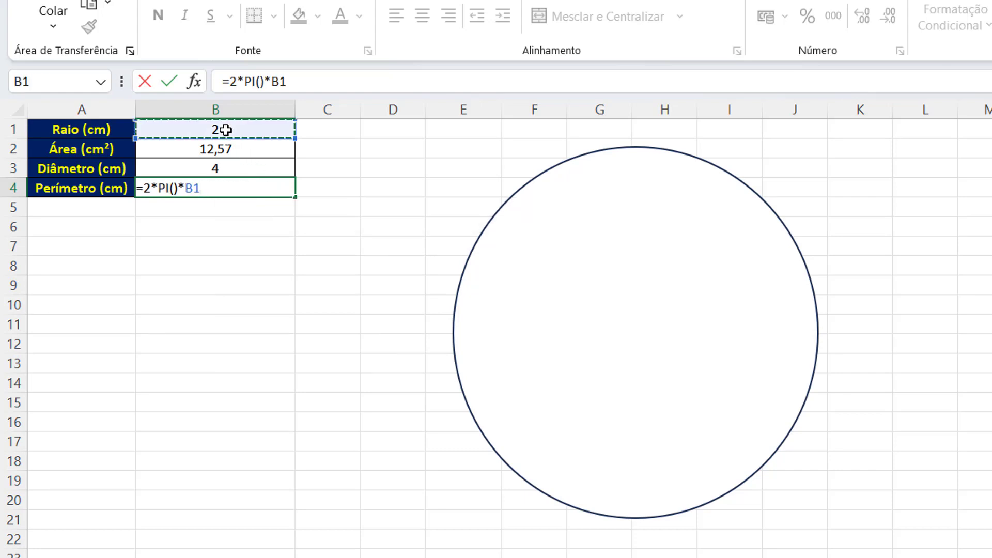
pyautogui.press('Return')
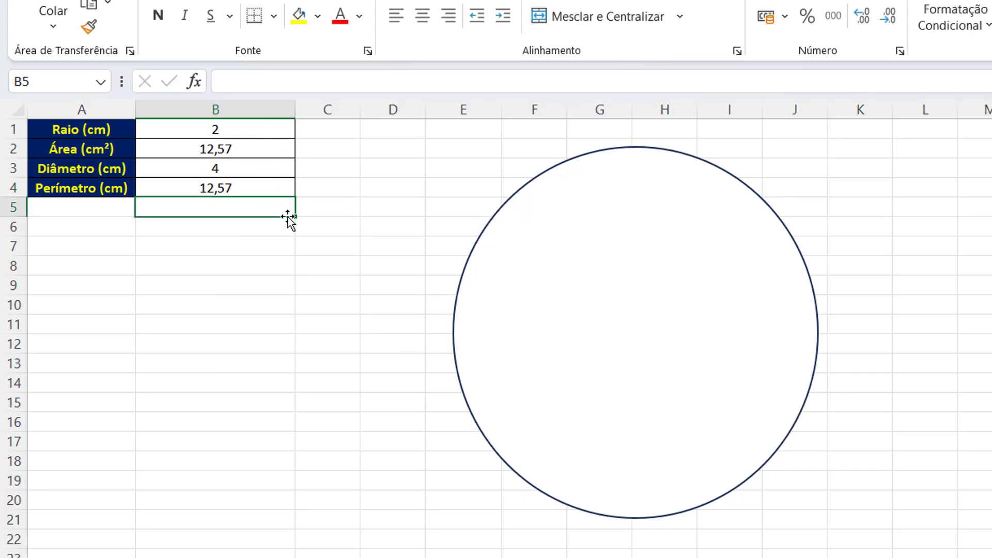